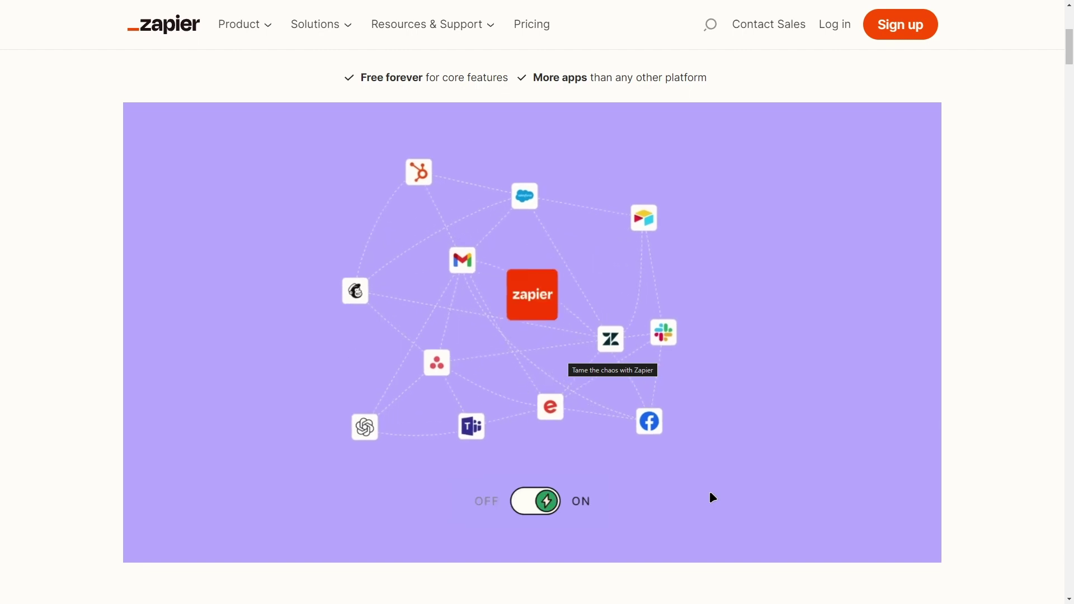
Answer the onboarding questions with role Business Owner and company size 1-49, and skip the automation familiarity and Zapier usage questions.
{"action": "scroll", "coordinate": [697, 483], "scroll_direction": "up", "scroll_amount": 5}
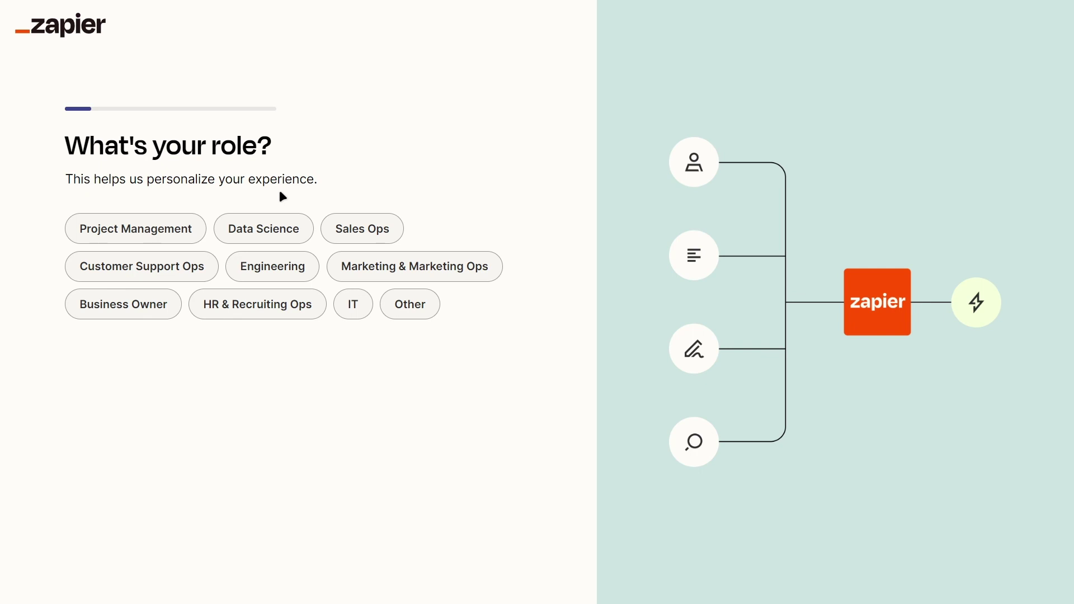
{"action": "left_click", "coordinate": [148, 304]}
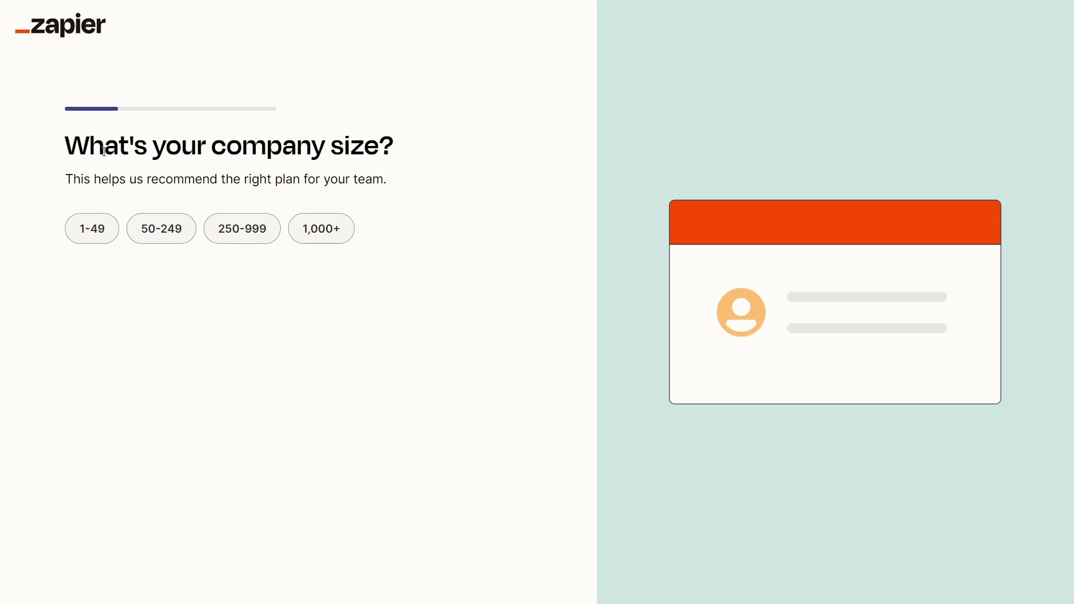
{"action": "left_click", "coordinate": [91, 226]}
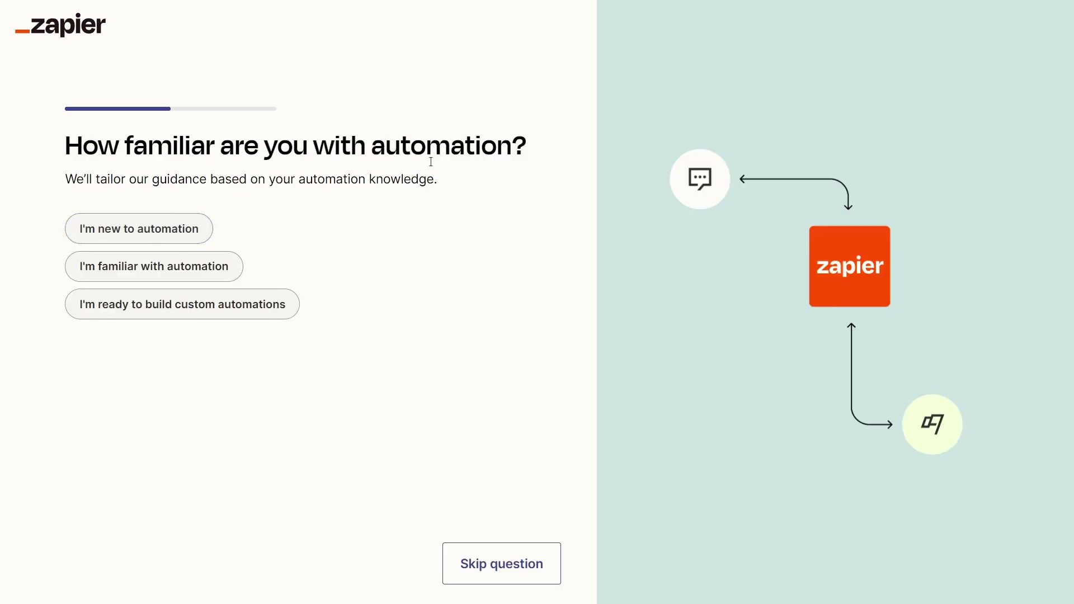
{"action": "left_click", "coordinate": [488, 557]}
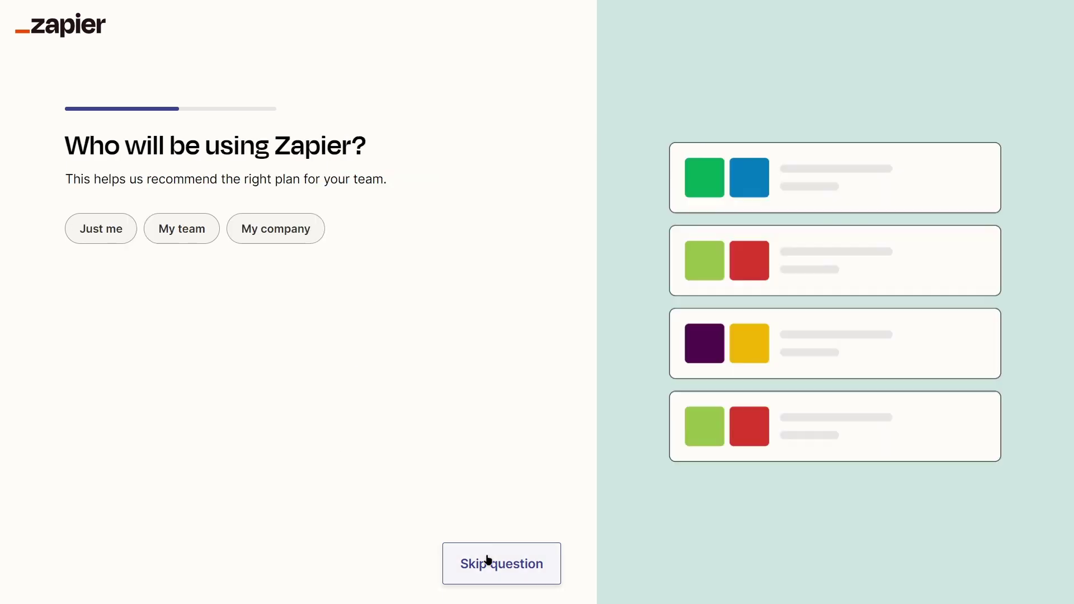
{"action": "left_click", "coordinate": [487, 559]}
{"action": "left_click", "coordinate": [487, 559]}
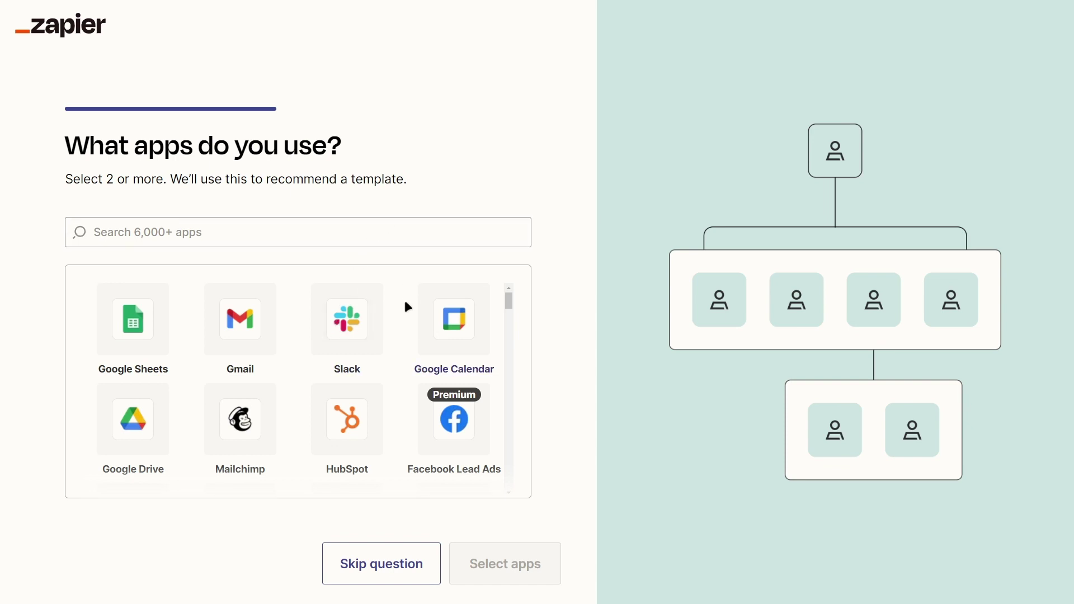
Select Gmail, Google Calendar, Google Drive, Notion and Stripe as apps in use.
{"action": "left_click", "coordinate": [248, 320]}
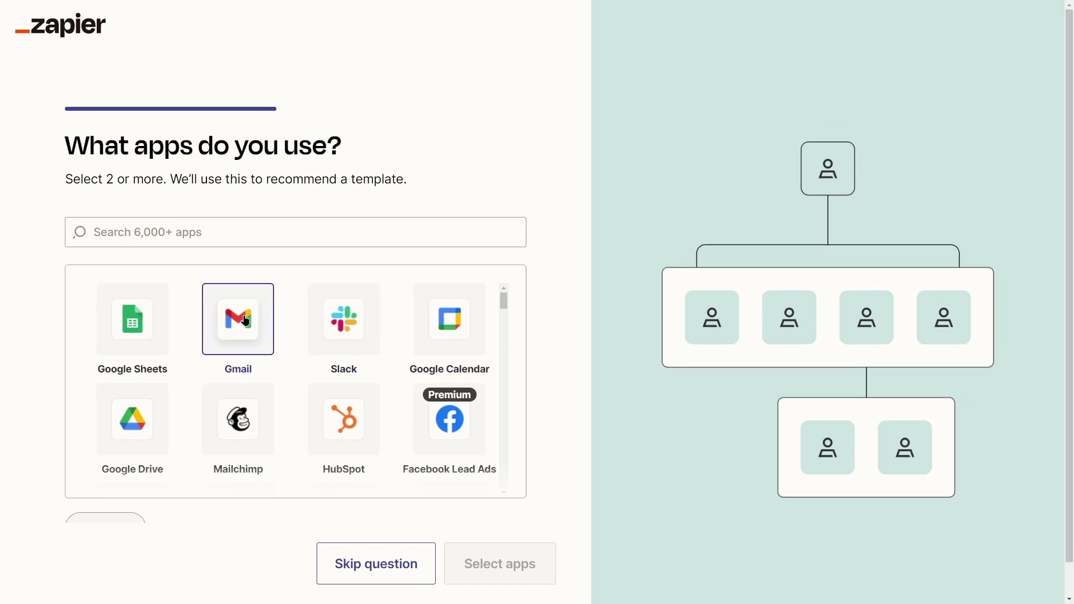
{"action": "left_click", "coordinate": [448, 322]}
{"action": "left_click", "coordinate": [166, 410]}
{"action": "scroll", "coordinate": [294, 365], "scroll_direction": "down", "scroll_amount": 2}
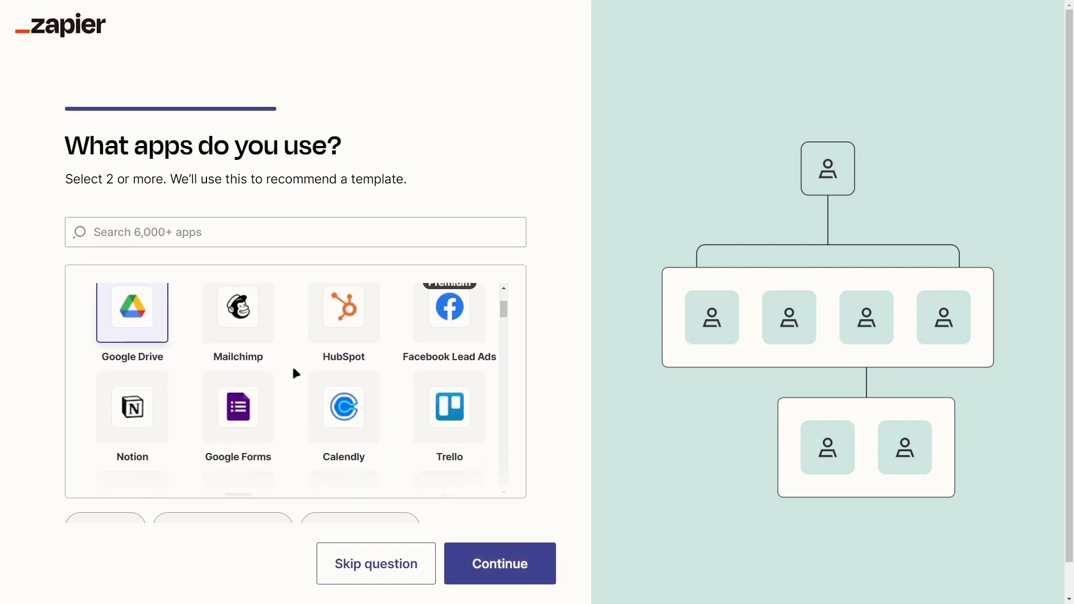
{"action": "scroll", "coordinate": [295, 370], "scroll_direction": "down", "scroll_amount": 1}
{"action": "left_click", "coordinate": [132, 358]}
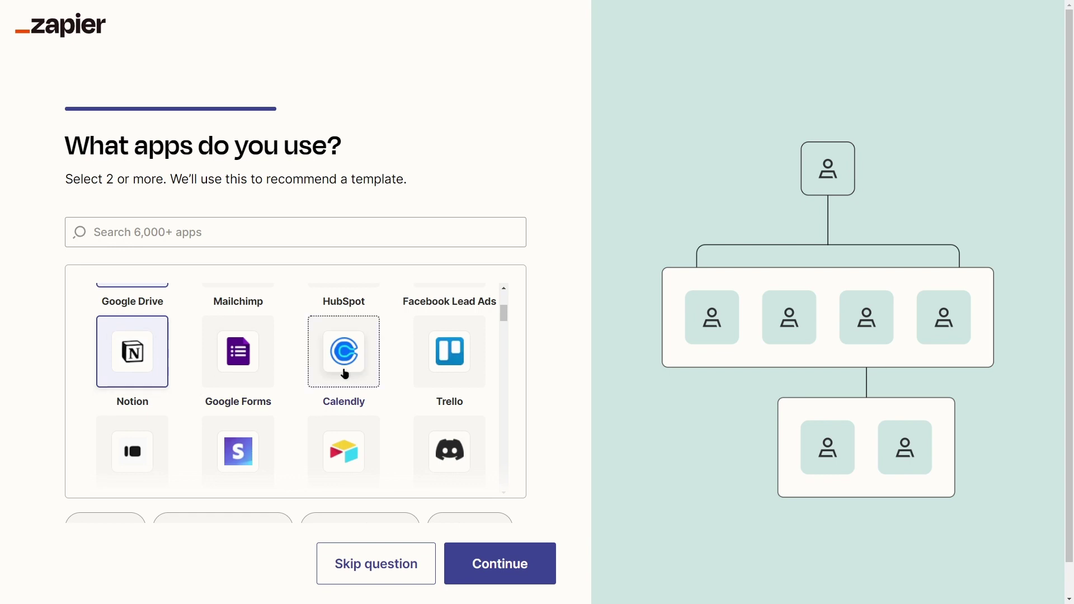
{"action": "scroll", "coordinate": [345, 374], "scroll_direction": "down", "scroll_amount": 1}
{"action": "left_click", "coordinate": [258, 366]}
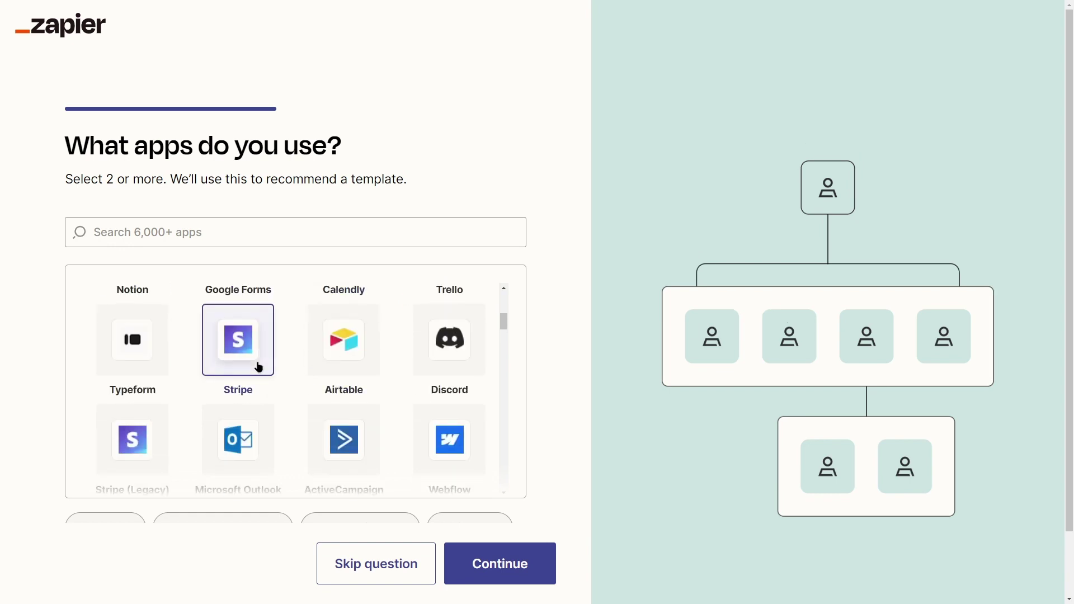
Add Asana, YouTube and Instagram to the selected apps.
{"action": "scroll", "coordinate": [291, 358], "scroll_direction": "down", "scroll_amount": 2}
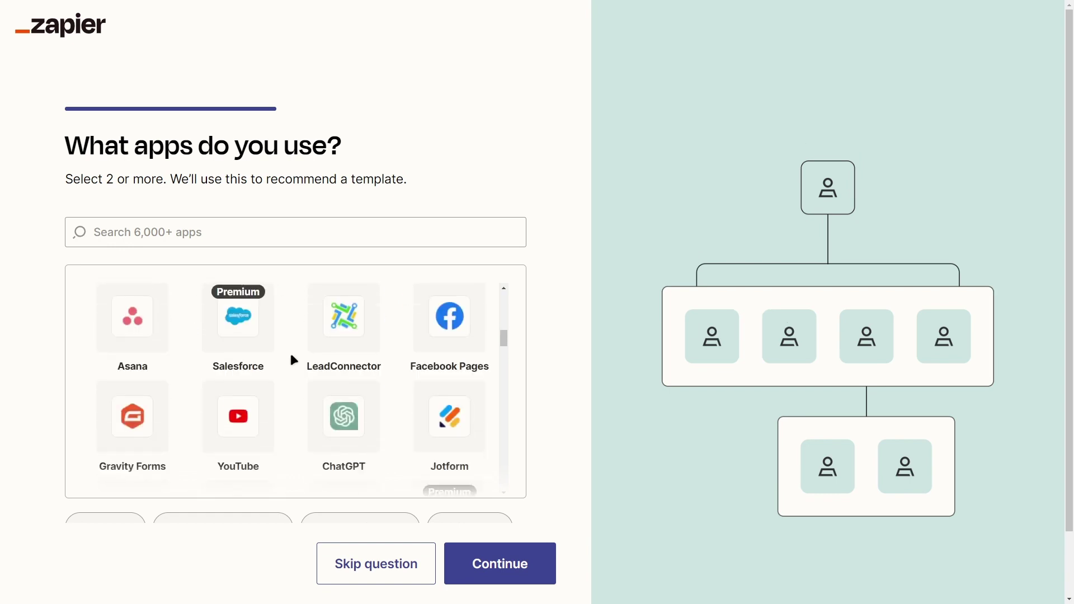
{"action": "left_click", "coordinate": [139, 338]}
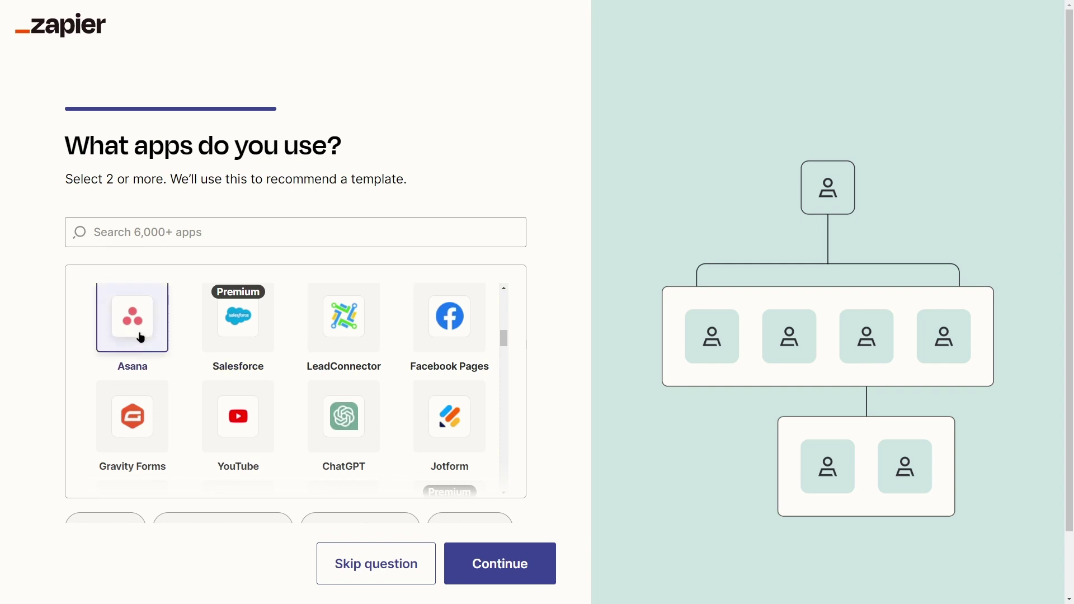
{"action": "left_click", "coordinate": [220, 413]}
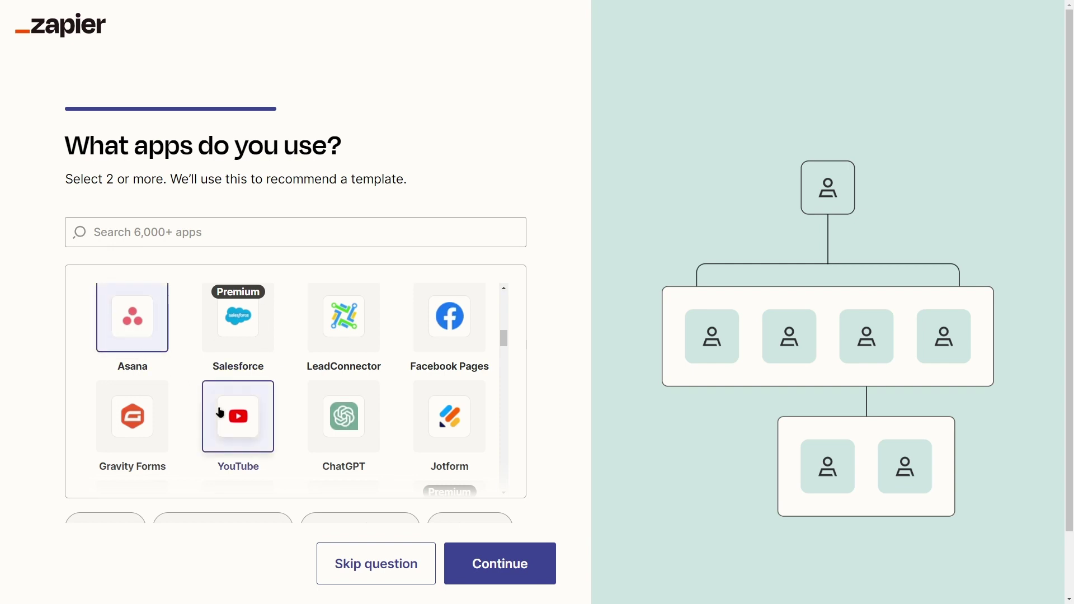
{"action": "scroll", "coordinate": [292, 403], "scroll_direction": "down", "scroll_amount": 3}
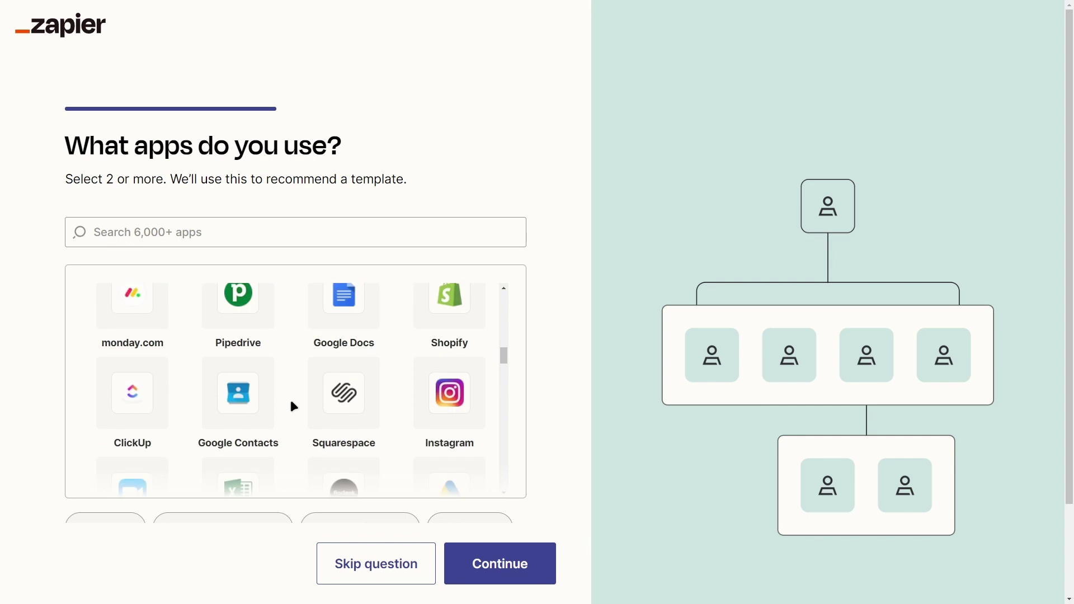
{"action": "scroll", "coordinate": [291, 399], "scroll_direction": "down", "scroll_amount": 1}
{"action": "left_click", "coordinate": [442, 364]}
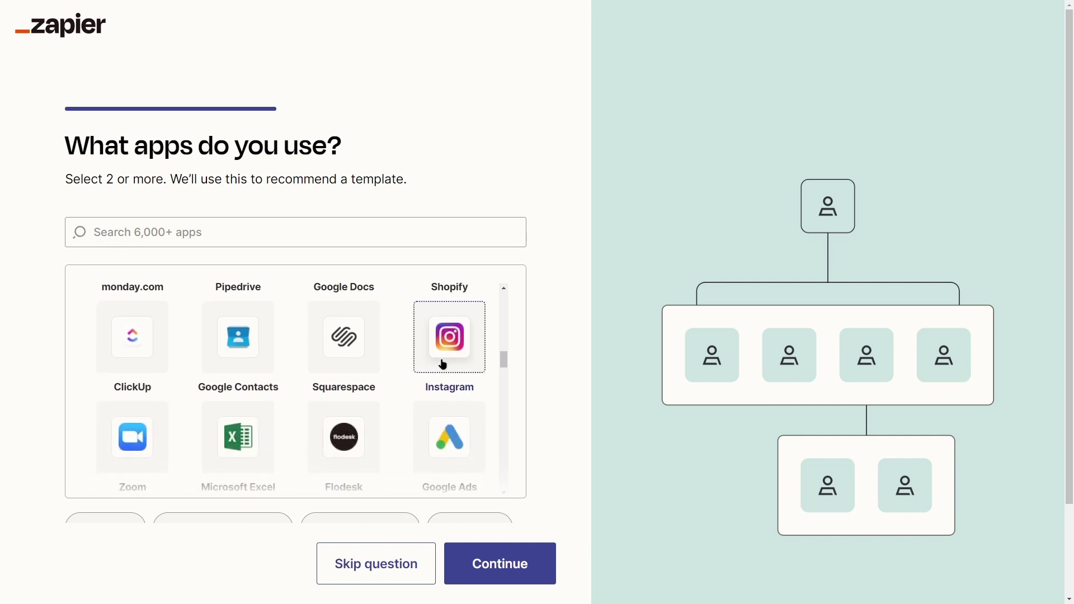
Add ConvertKit to the selected apps, submit the selection and finish the setup without trying the suggested Zap.
{"action": "scroll", "coordinate": [392, 366], "scroll_direction": "down", "scroll_amount": 3}
{"action": "scroll", "coordinate": [395, 364], "scroll_direction": "down", "scroll_amount": 3}
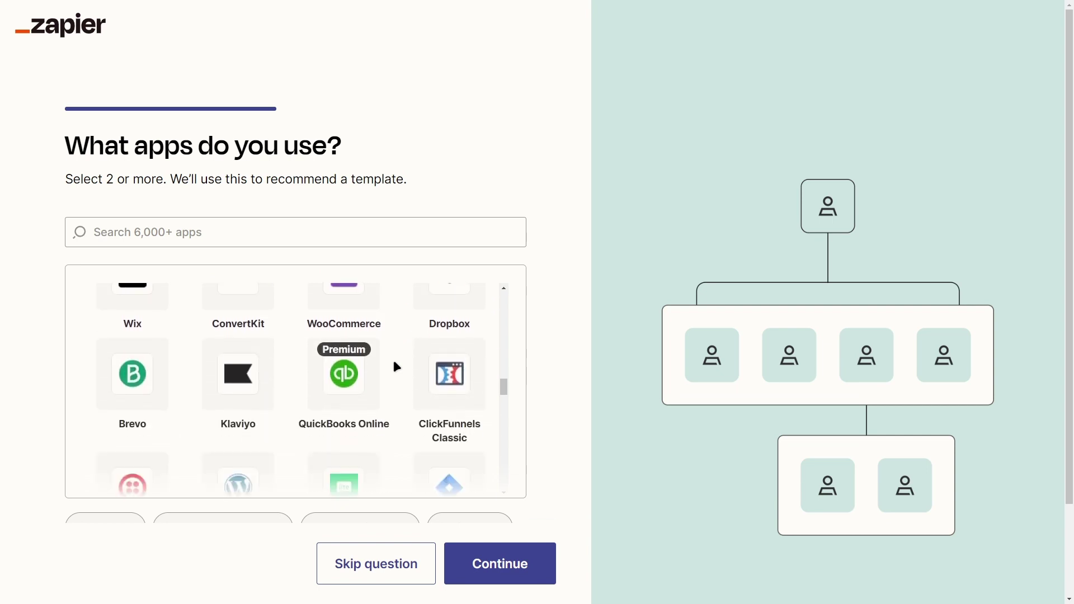
{"action": "scroll", "coordinate": [394, 360], "scroll_direction": "up", "scroll_amount": 1}
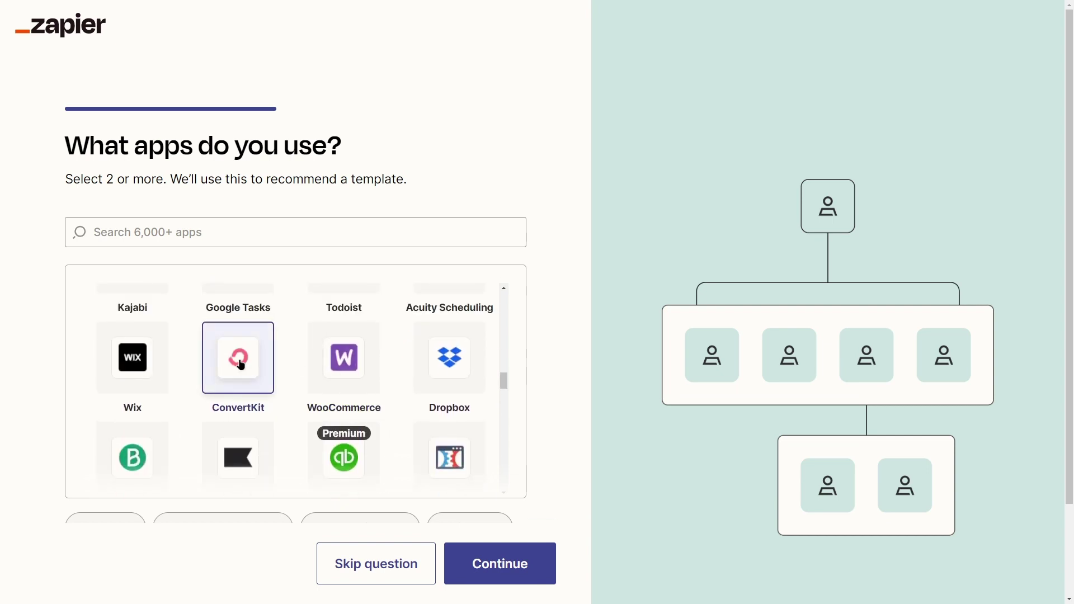
{"action": "left_click", "coordinate": [534, 564]}
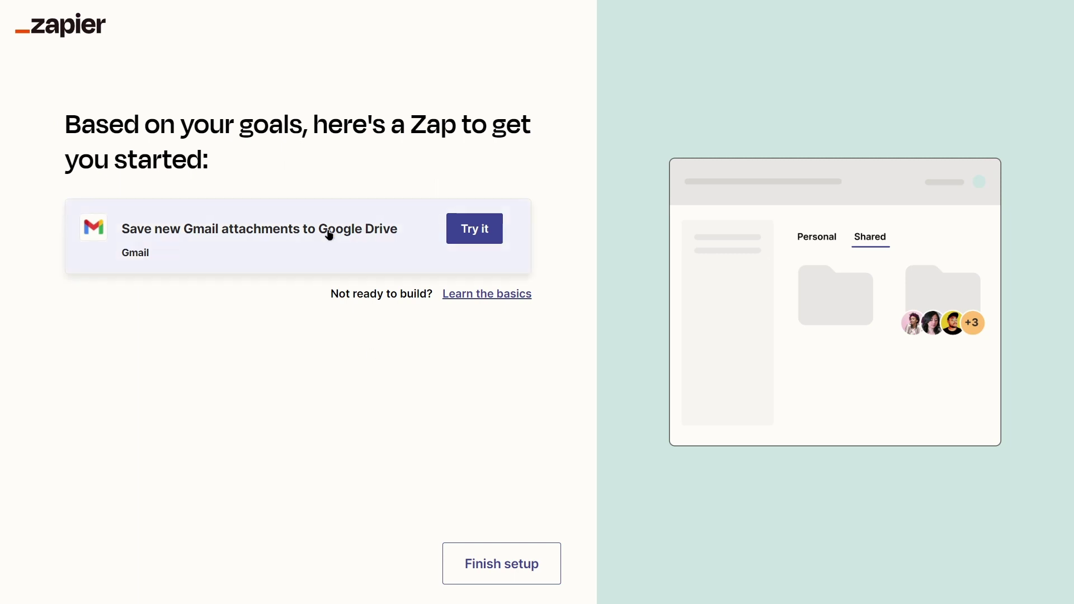
{"action": "left_click", "coordinate": [501, 569]}
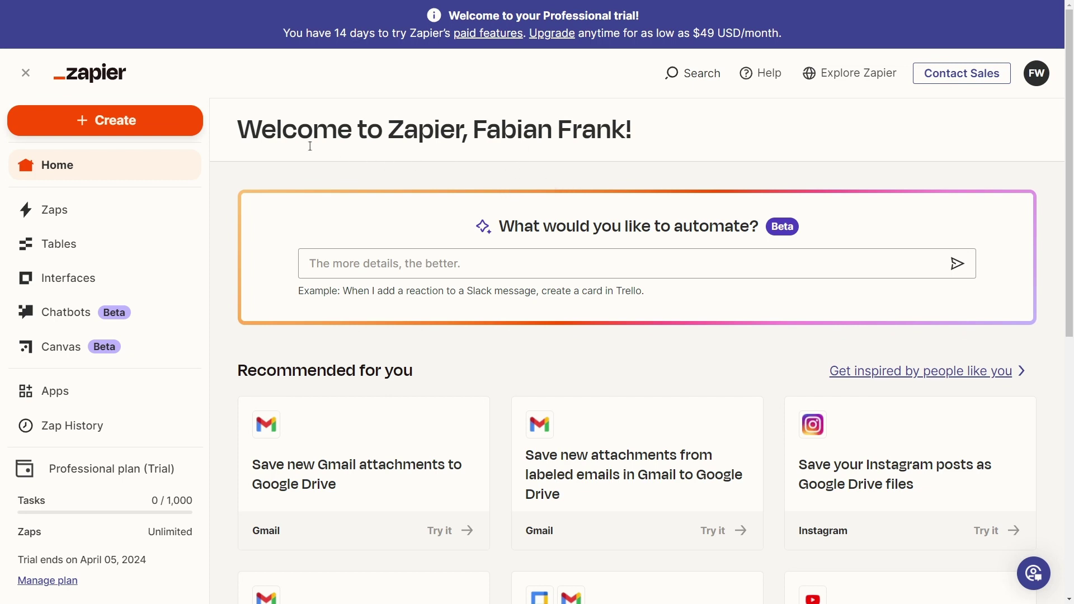
Collapse the navigation sidebar on the home page.
{"action": "left_click_drag", "start_coordinate": [237, 130], "coordinate": [656, 109]}
{"action": "left_click", "coordinate": [656, 130]}
{"action": "left_click", "coordinate": [26, 72]}
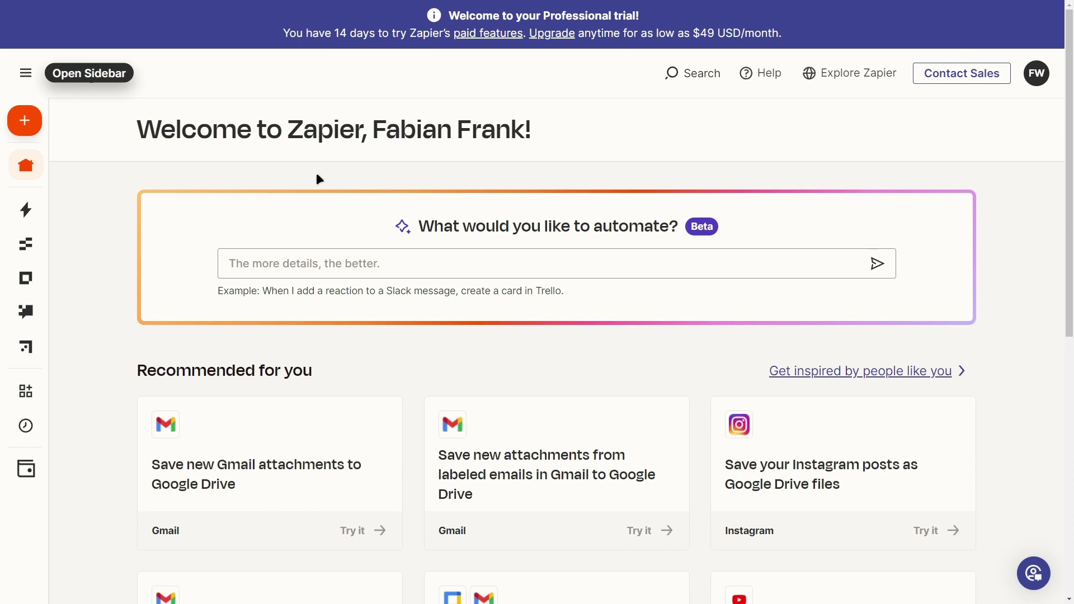
{"action": "left_click", "coordinate": [400, 252]}
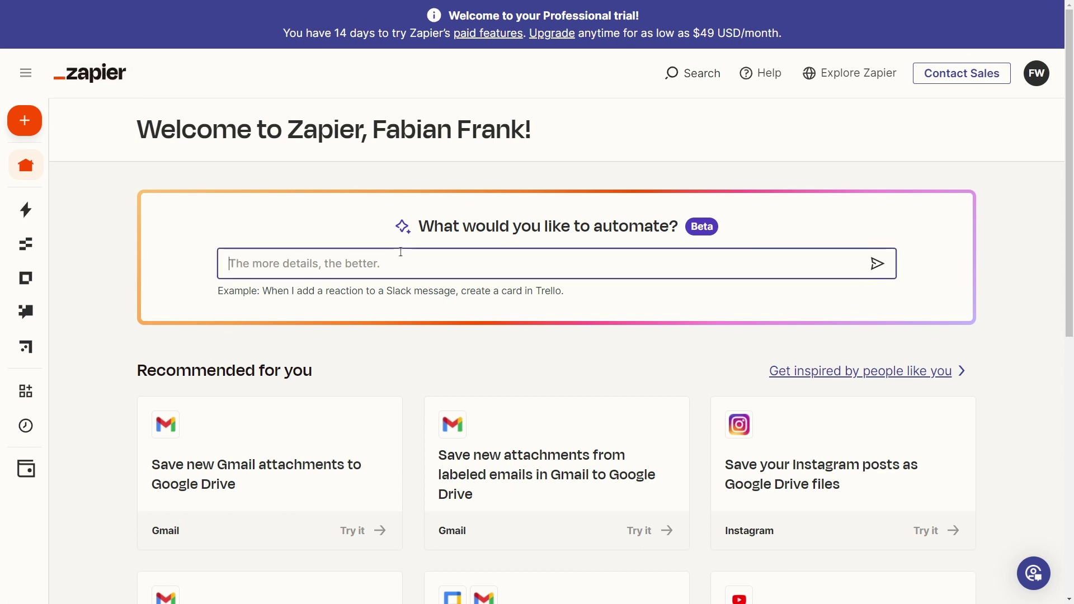
{"action": "left_click", "coordinate": [378, 222]}
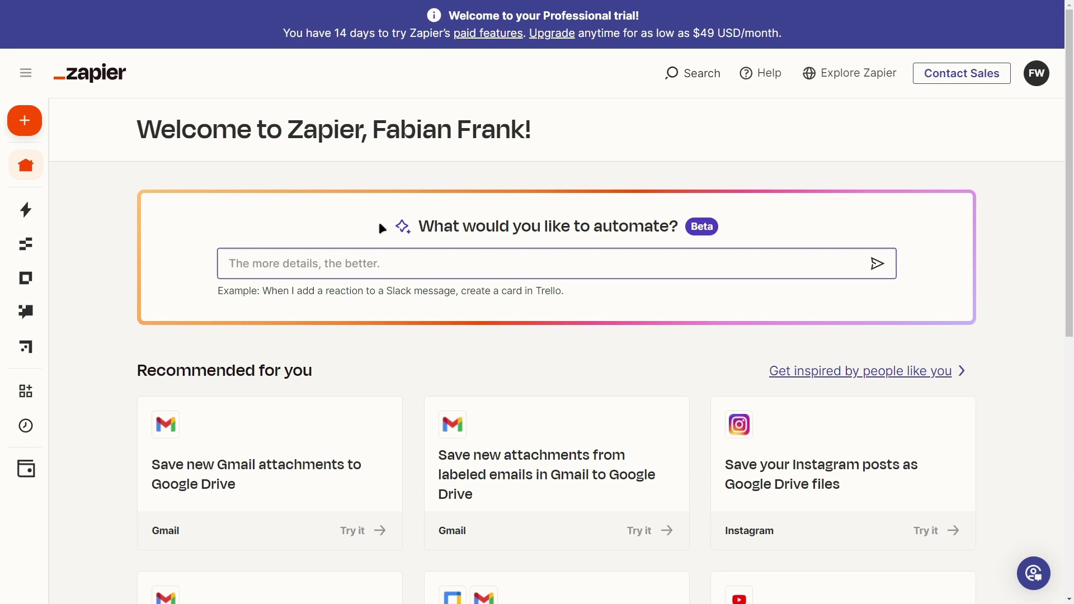
{"action": "left_click", "coordinate": [345, 267]}
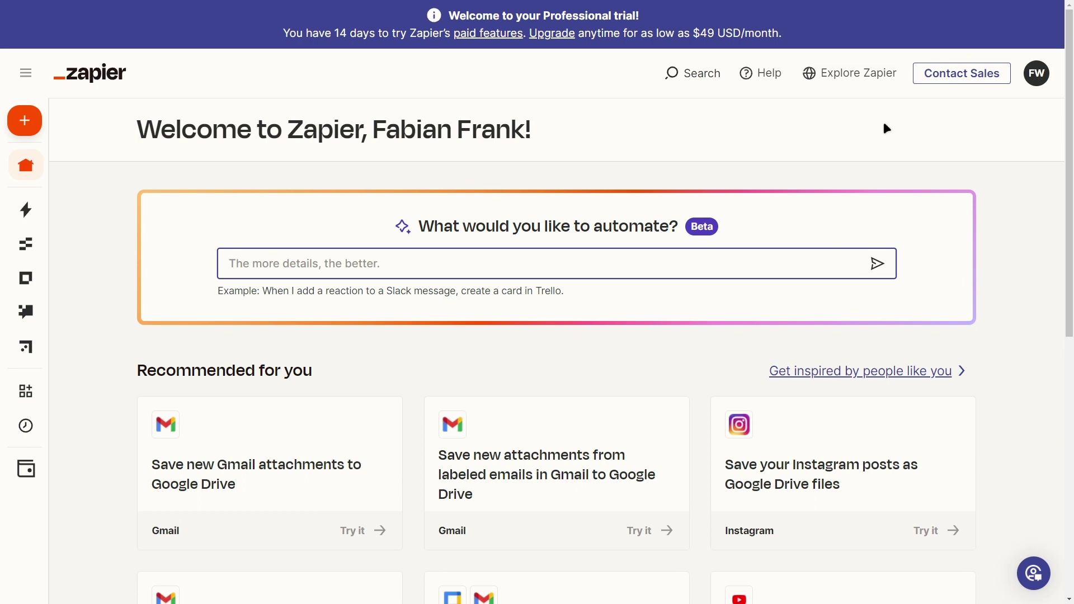
Open the account settings and look through the profile fields from the email down to the timezone.
{"action": "left_click", "coordinate": [1037, 73]}
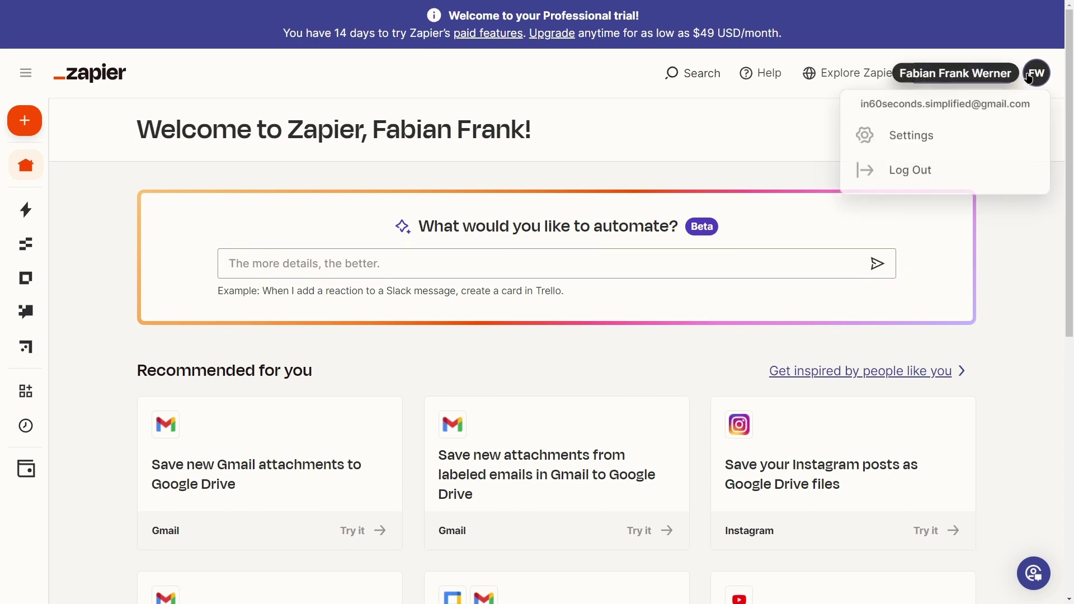
{"action": "left_click", "coordinate": [927, 143]}
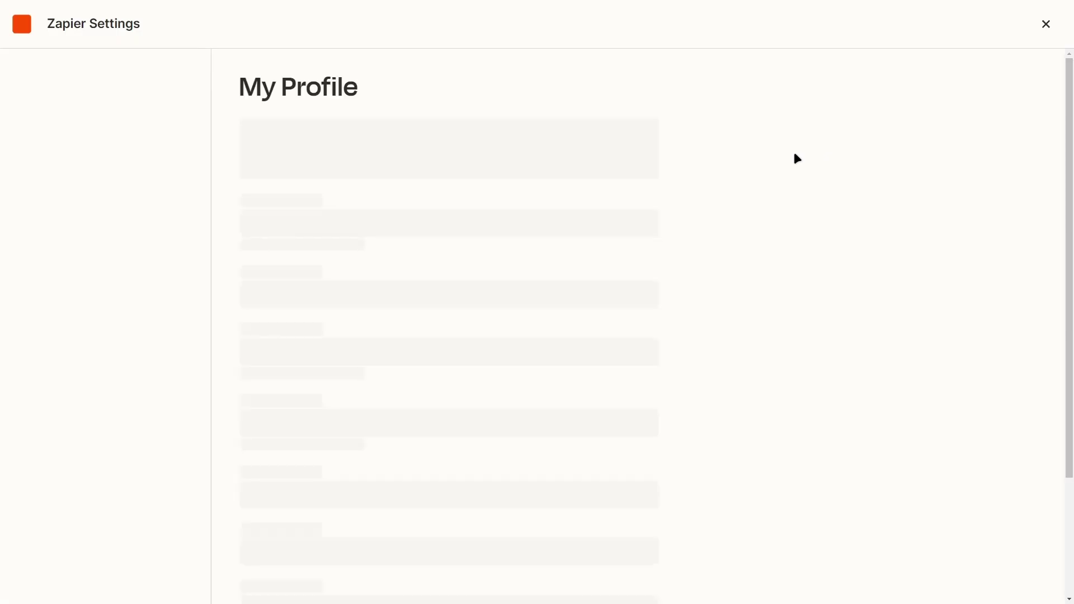
{"action": "scroll", "coordinate": [431, 148], "scroll_direction": "down", "scroll_amount": 3}
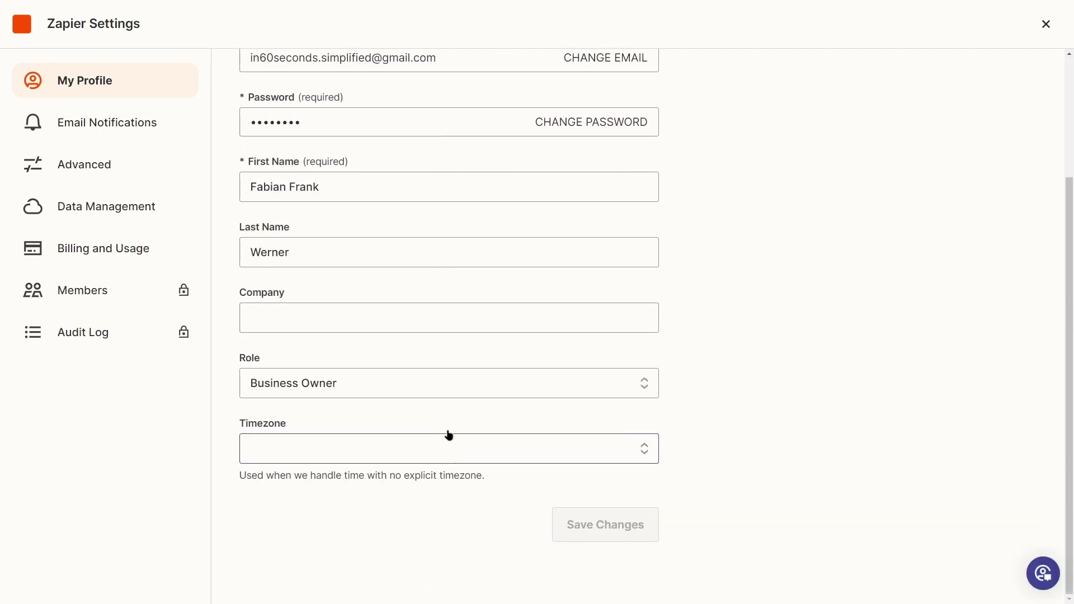
{"action": "scroll", "coordinate": [427, 216], "scroll_direction": "up", "scroll_amount": 3}
{"action": "scroll", "coordinate": [427, 206], "scroll_direction": "down", "scroll_amount": 2}
{"action": "scroll", "coordinate": [426, 213], "scroll_direction": "up", "scroll_amount": 2}
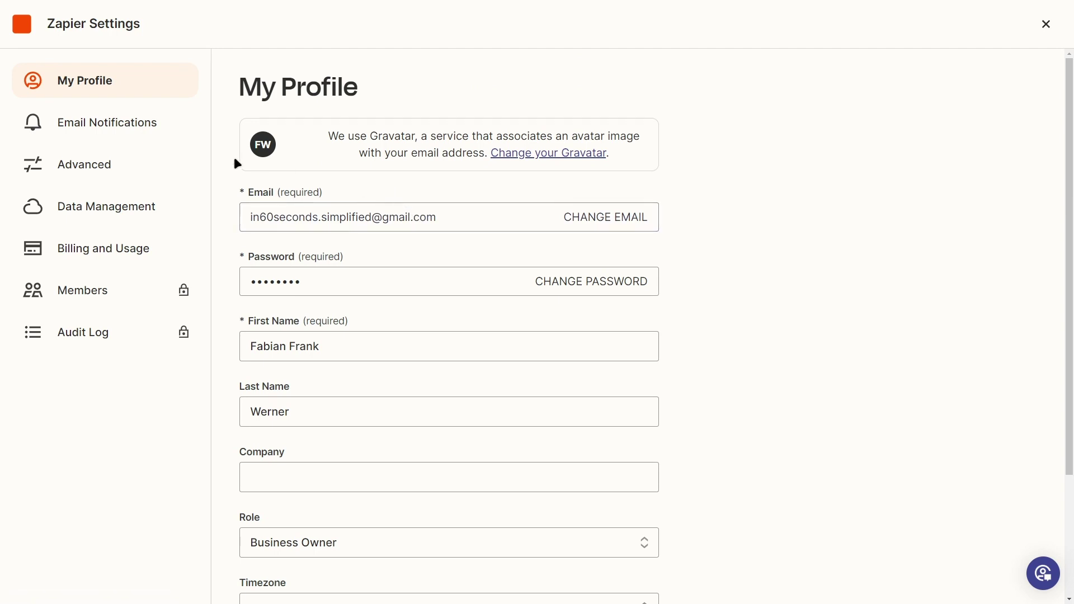
Unsubscribe from all general email communications in the email notification settings.
{"action": "left_click", "coordinate": [130, 121]}
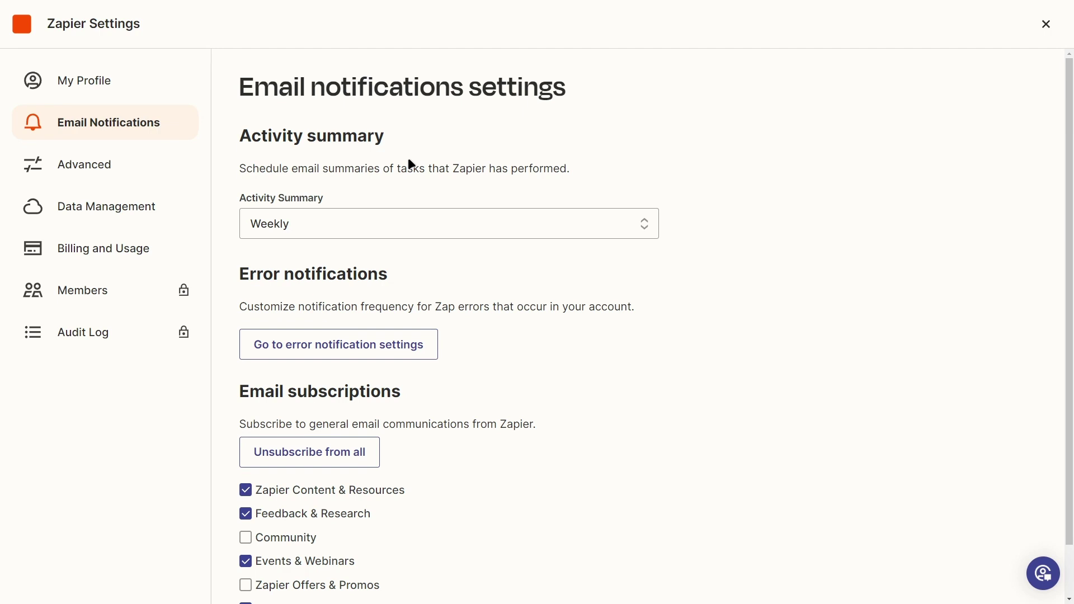
{"action": "scroll", "coordinate": [456, 149], "scroll_direction": "down", "scroll_amount": 1}
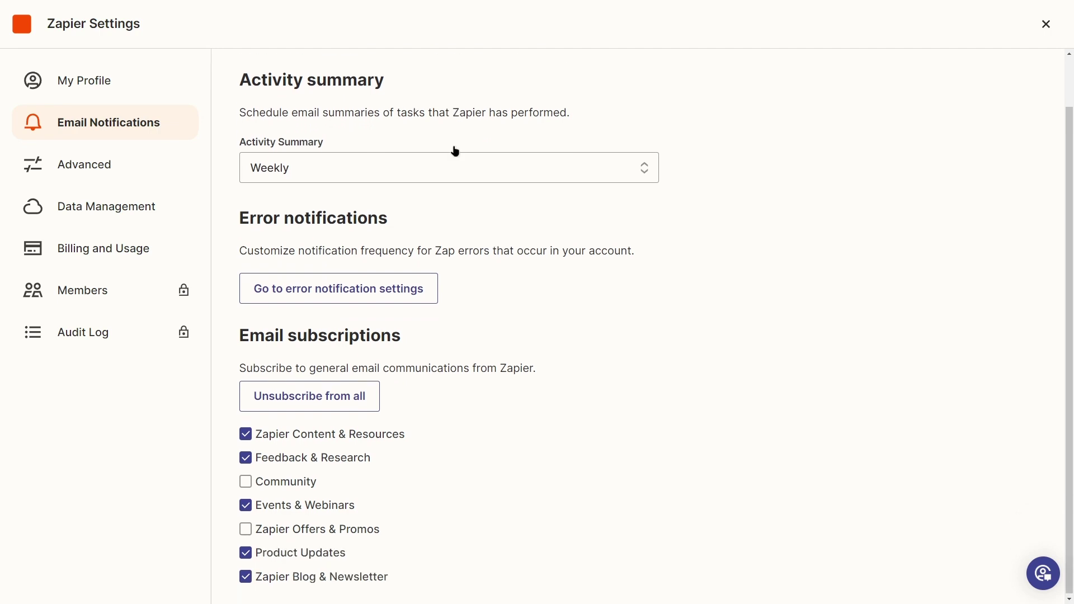
{"action": "scroll", "coordinate": [570, 271], "scroll_direction": "up", "scroll_amount": 1}
{"action": "left_click", "coordinate": [336, 452]}
{"action": "left_click", "coordinate": [314, 452]}
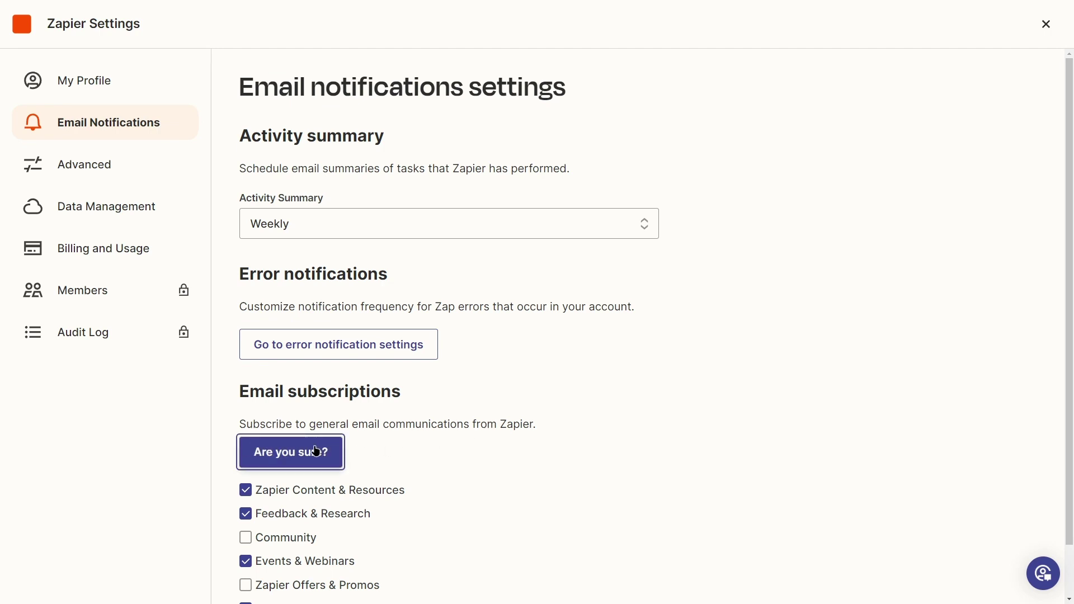
Set the activity summary email frequency to Never.
{"action": "scroll", "coordinate": [519, 349], "scroll_direction": "down", "scroll_amount": 1}
{"action": "scroll", "coordinate": [518, 357], "scroll_direction": "up", "scroll_amount": 1}
{"action": "double_click", "coordinate": [442, 215]}
{"action": "left_click", "coordinate": [424, 263]}
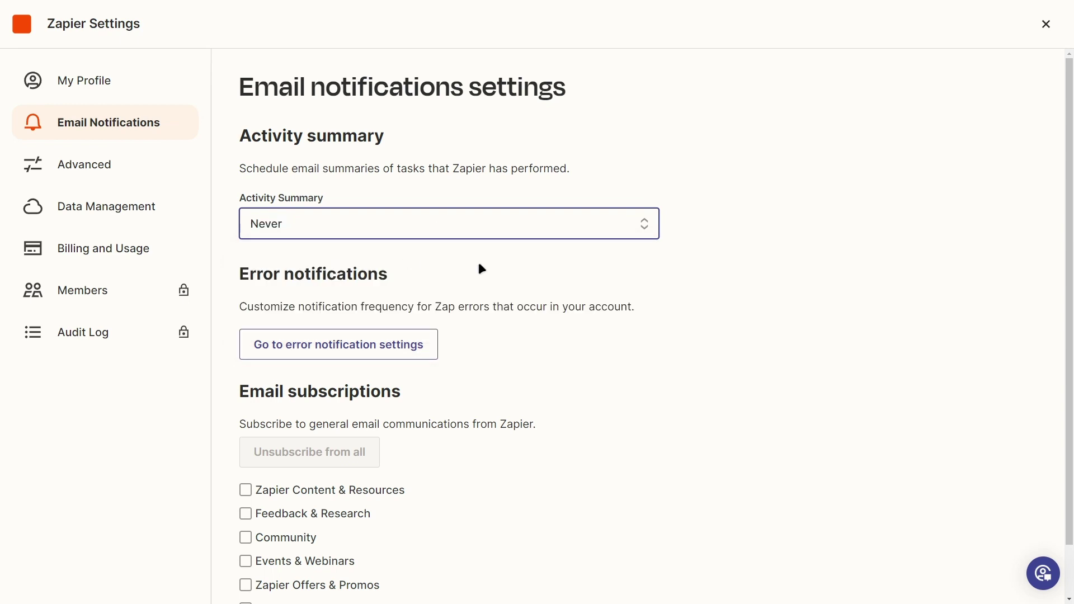
View the advanced account settings and dismiss the Read documentation notice in the data management settings.
{"action": "left_click", "coordinate": [113, 172]}
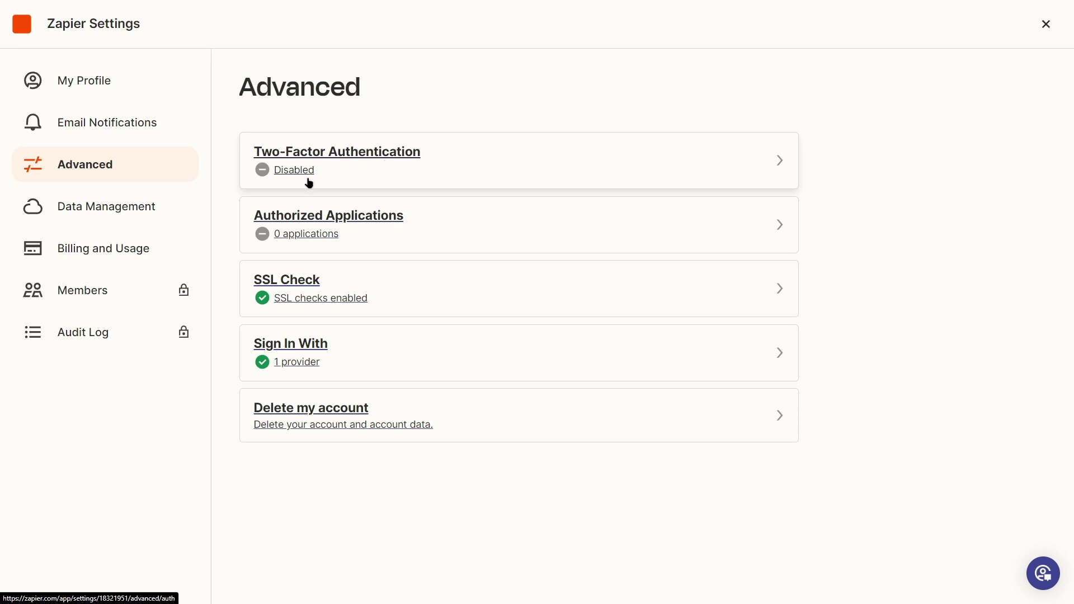
{"action": "left_click", "coordinate": [160, 215]}
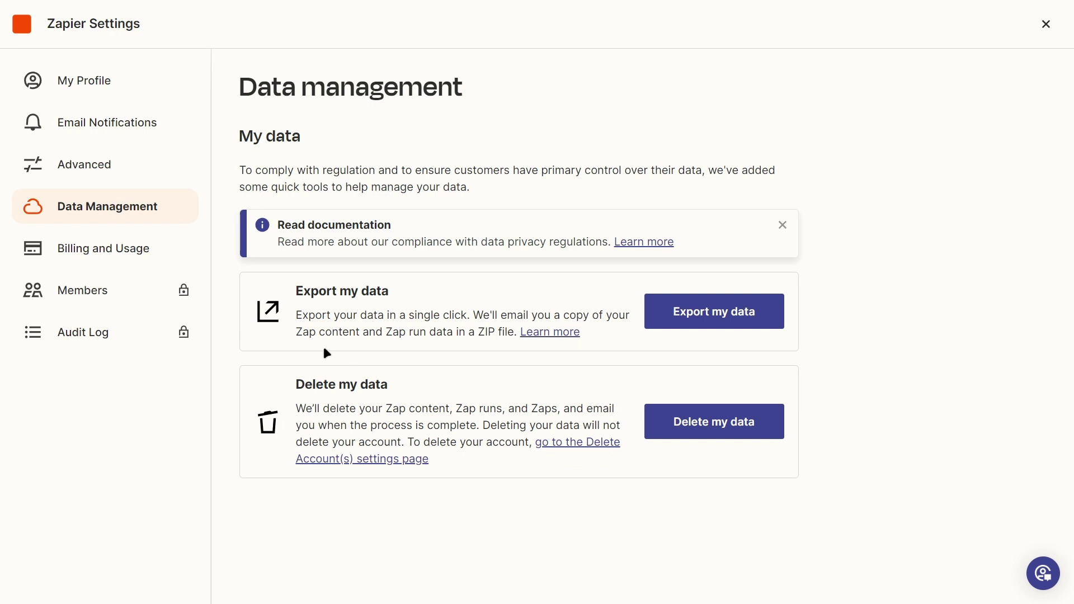
{"action": "left_click", "coordinate": [782, 225]}
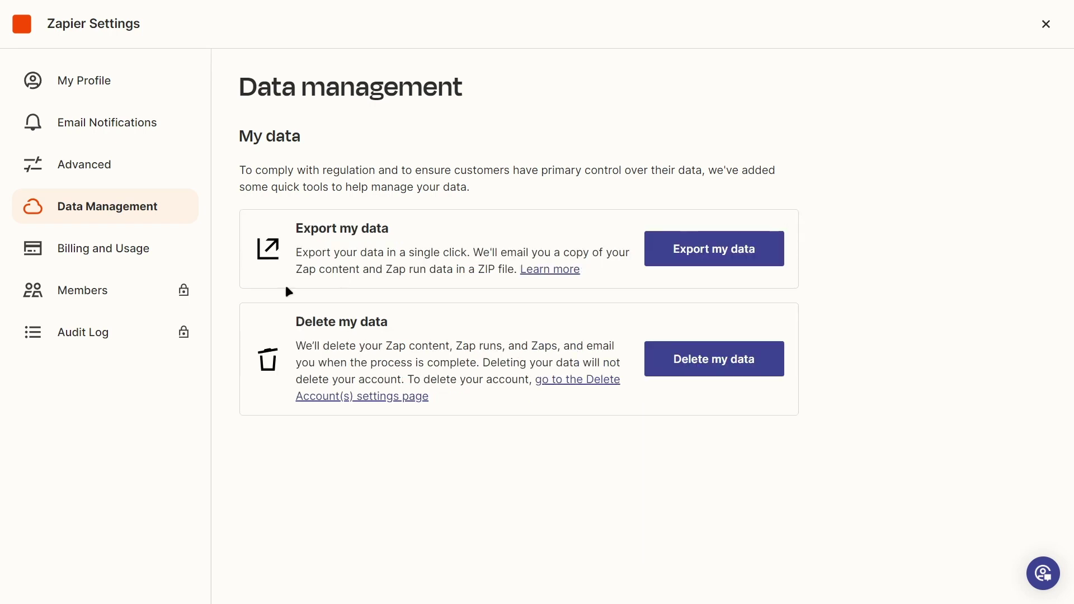
Look through the billing and usage settings, covering the trial plan, task allowance, add-ons and payment information.
{"action": "left_click", "coordinate": [98, 246]}
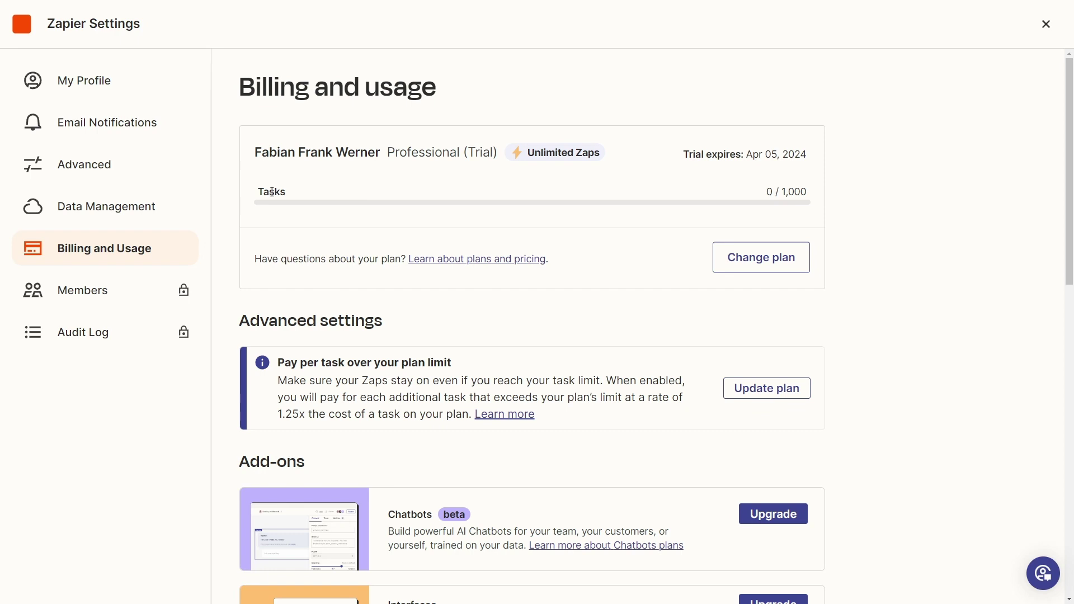
{"action": "left_click_drag", "start_coordinate": [388, 154], "coordinate": [488, 170]}
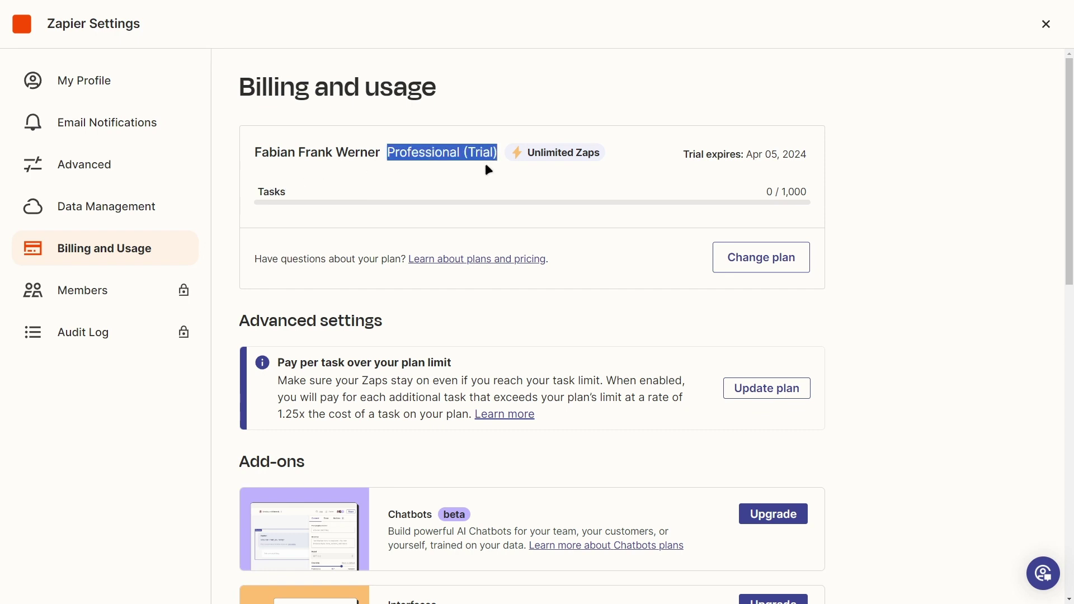
{"action": "left_click", "coordinate": [486, 166]}
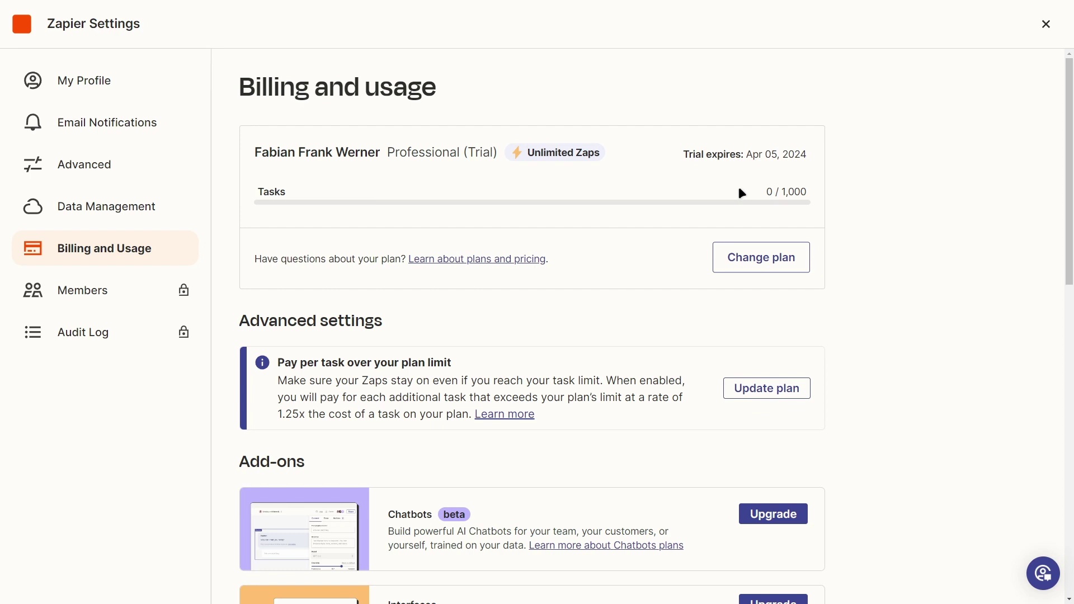
{"action": "double_click", "coordinate": [770, 192]}
{"action": "left_click", "coordinate": [893, 208]}
{"action": "left_click_drag", "start_coordinate": [783, 192], "coordinate": [825, 196]}
{"action": "left_click", "coordinate": [840, 198]}
{"action": "scroll", "coordinate": [643, 243], "scroll_direction": "down", "scroll_amount": 7}
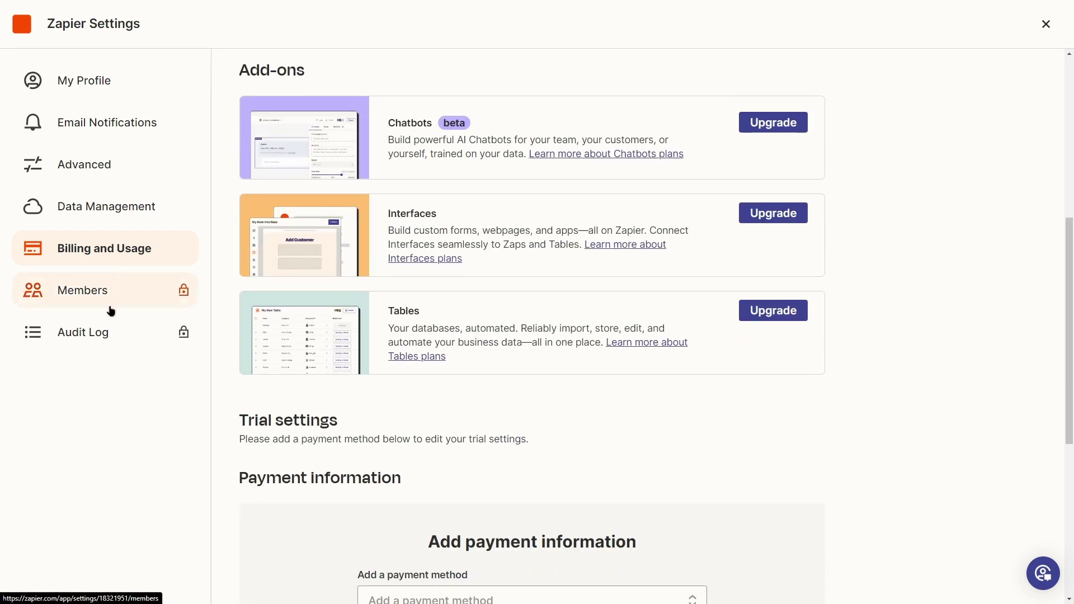
{"action": "scroll", "coordinate": [255, 386], "scroll_direction": "down", "scroll_amount": 2}
{"action": "scroll", "coordinate": [267, 303], "scroll_direction": "up", "scroll_amount": 9}
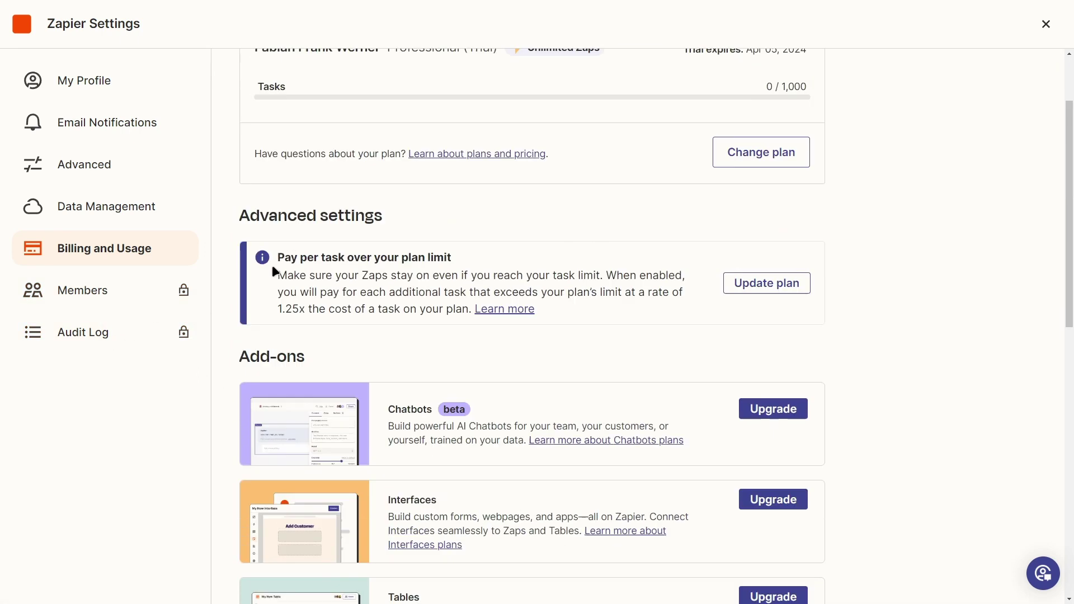
Close the settings and expand the home page's navigation sidebar to view its labelled sections and plan usage.
{"action": "left_click", "coordinate": [1047, 25]}
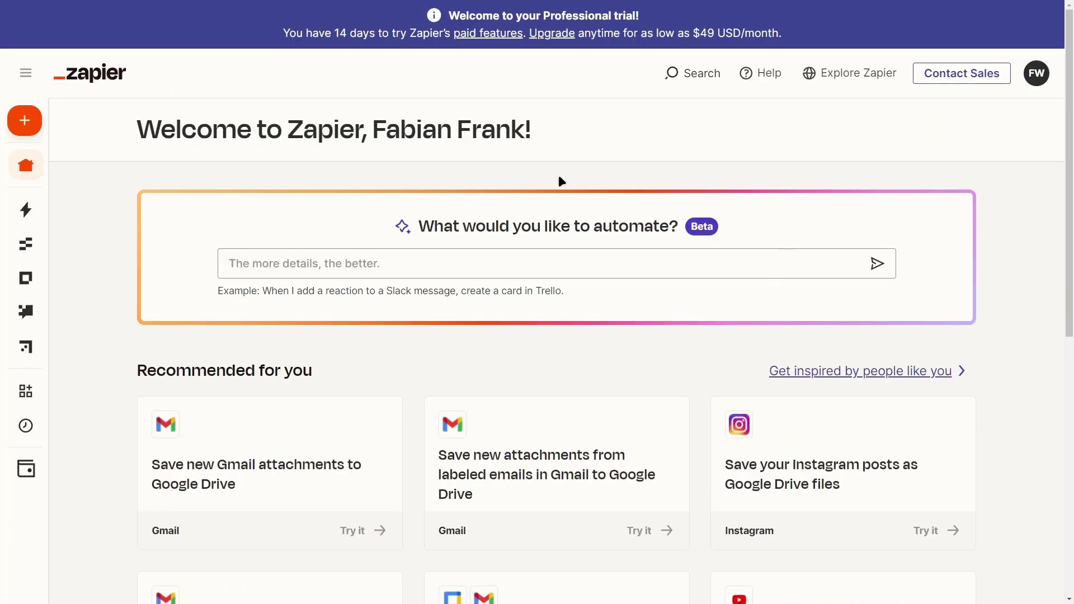
{"action": "left_click", "coordinate": [25, 72]}
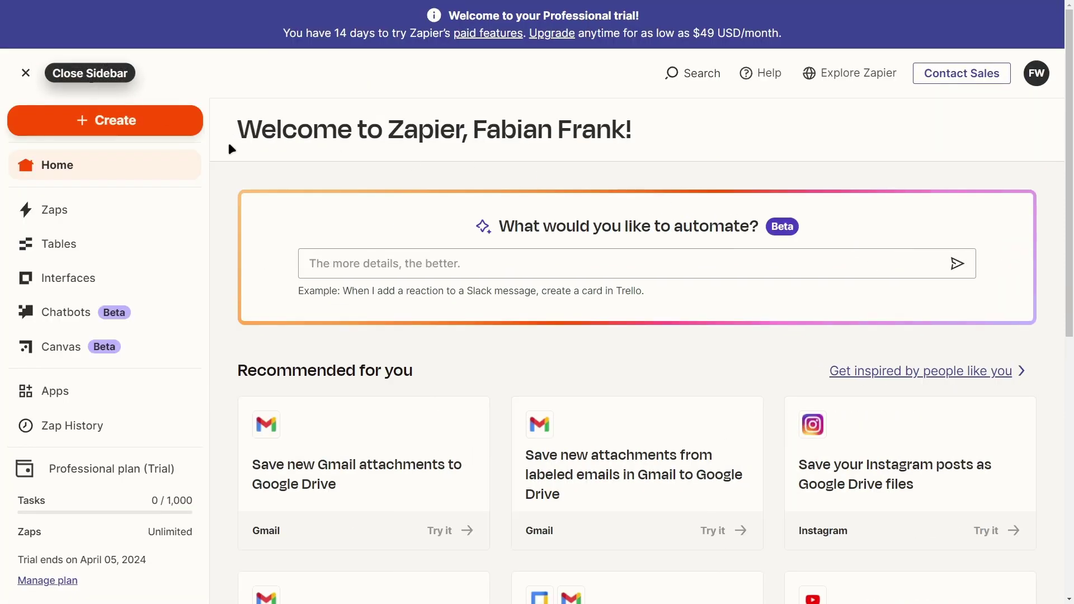
{"action": "scroll", "coordinate": [224, 222], "scroll_direction": "down", "scroll_amount": 3}
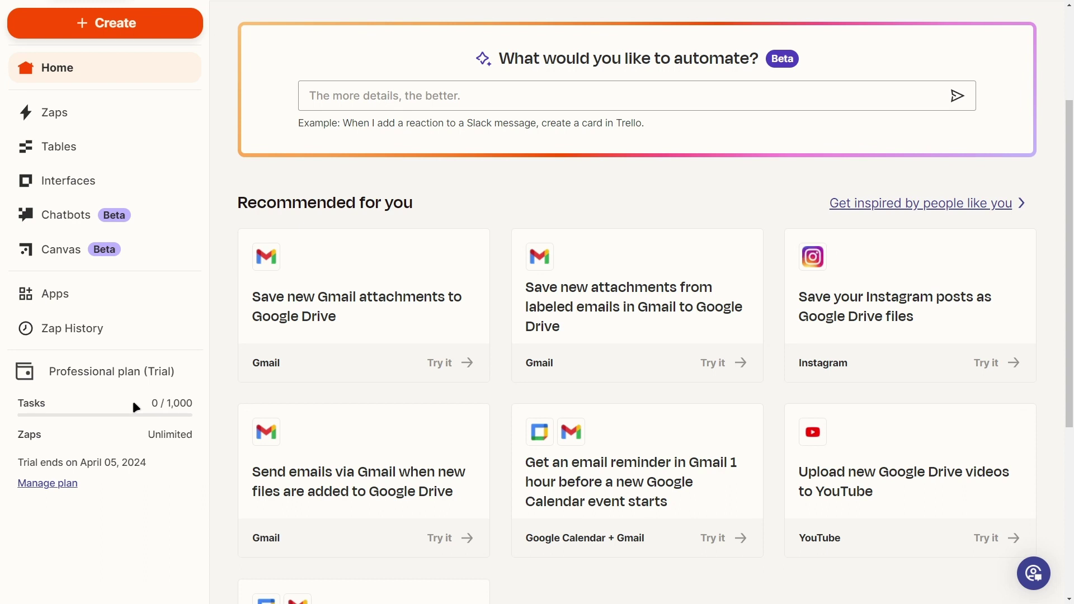
{"action": "left_click", "coordinate": [66, 432]}
{"action": "scroll", "coordinate": [156, 274], "scroll_direction": "up", "scroll_amount": 3}
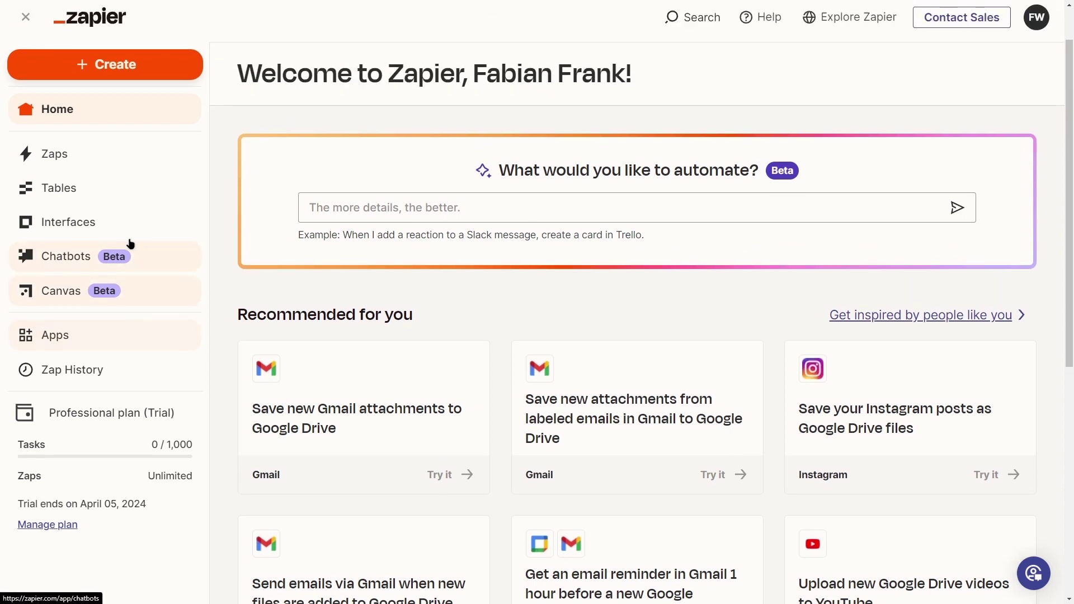
In the Zaps section, create a new personal folder titled "Tutorial Folder".
{"action": "left_click", "coordinate": [95, 157]}
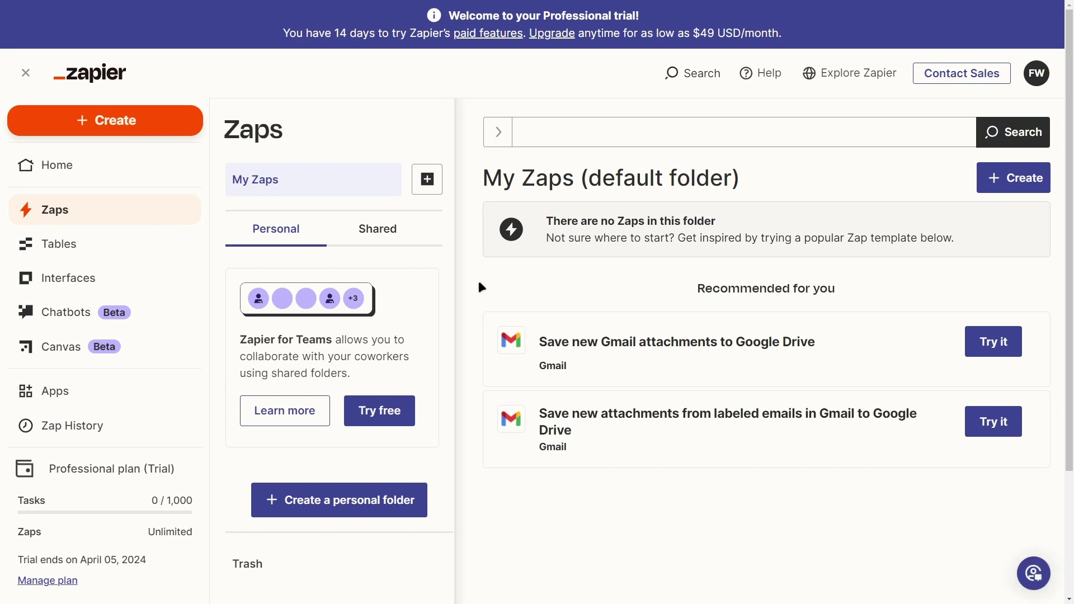
{"action": "left_click", "coordinate": [995, 184]}
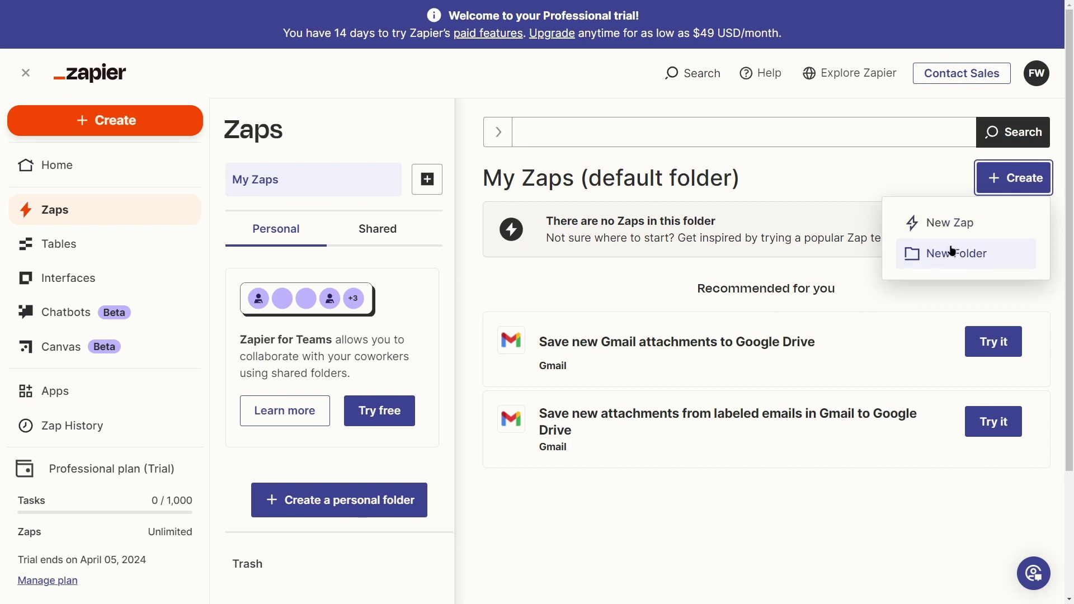
{"action": "left_click", "coordinate": [949, 253]}
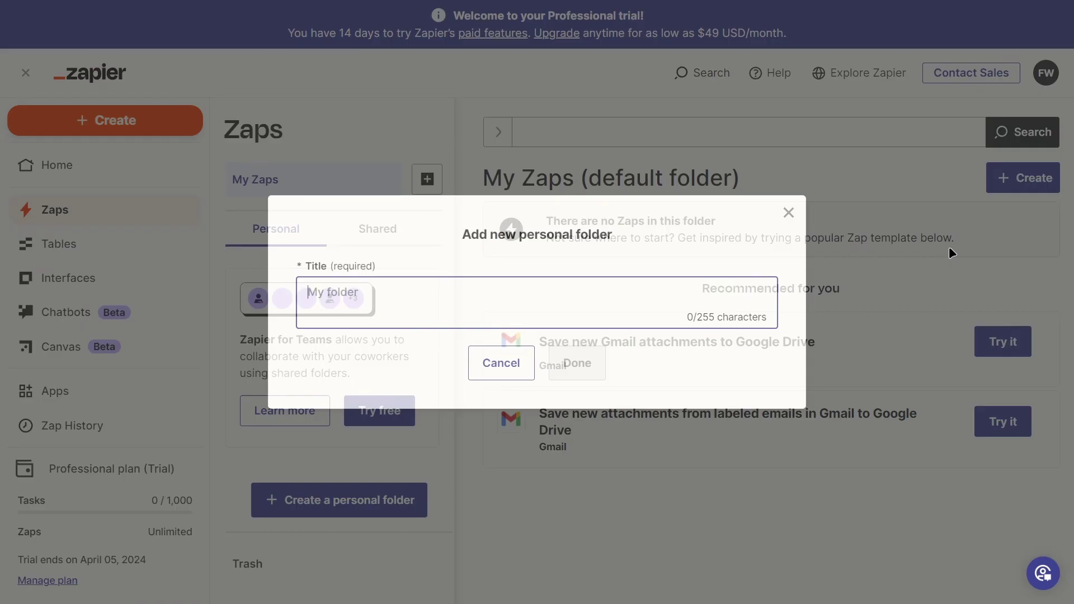
{"action": "type", "text": "T"}
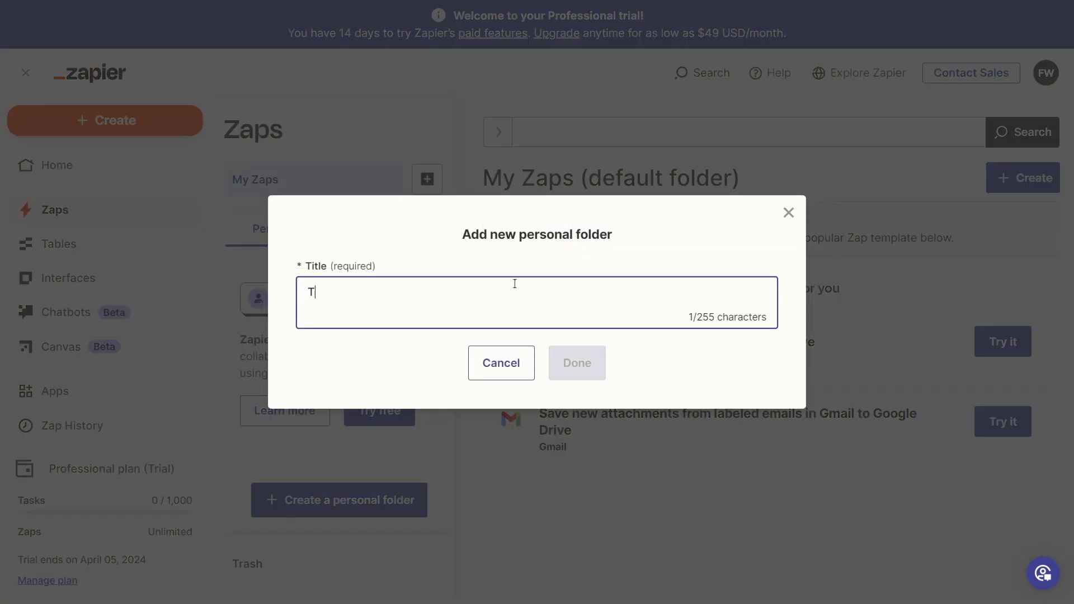
{"action": "type", "text": "utorial Folder"}
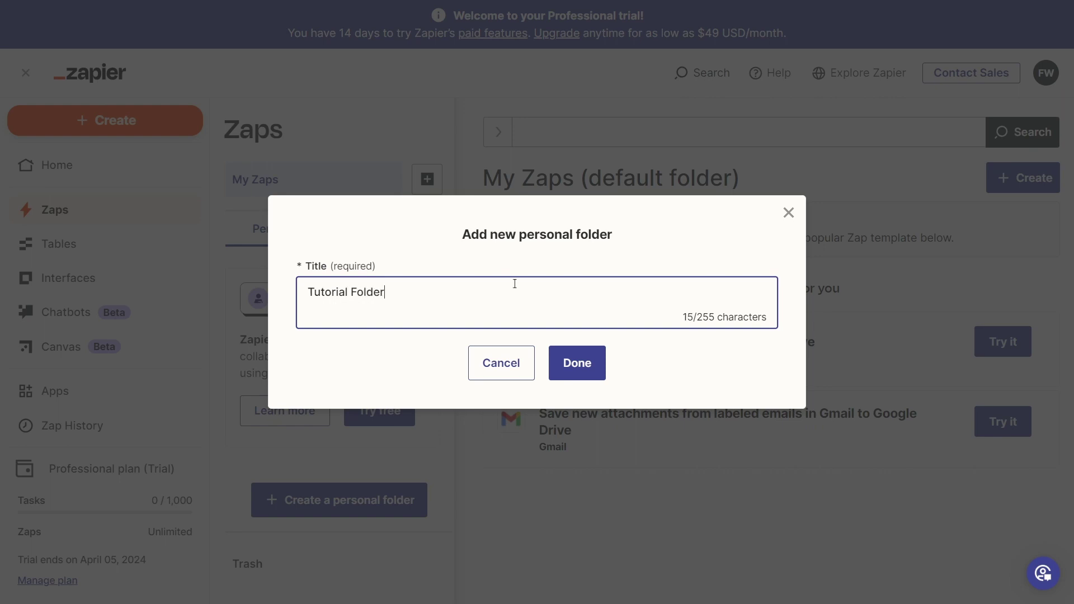
{"action": "left_click", "coordinate": [577, 362]}
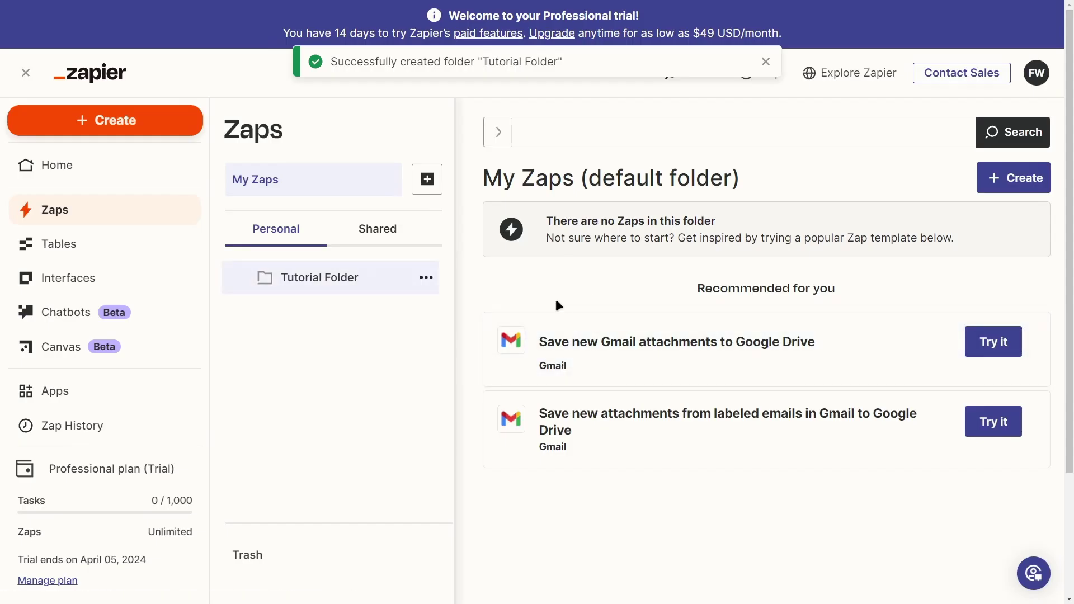
Create a new Zap inside Tutorial Folder and dismiss the Learn the basics notice in the editor.
{"action": "left_click", "coordinate": [320, 283]}
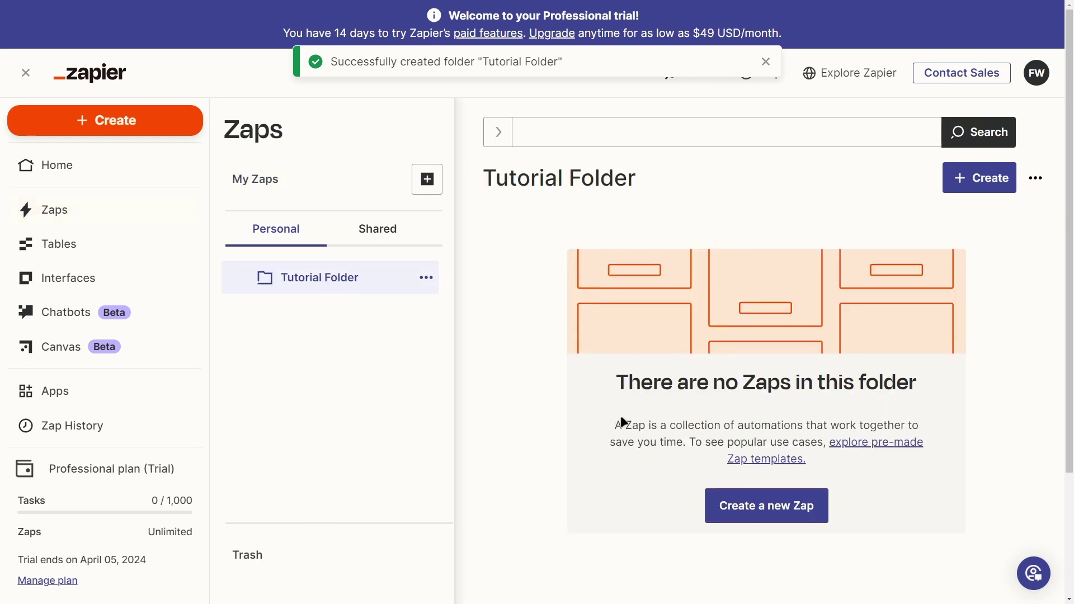
{"action": "left_click", "coordinate": [740, 520]}
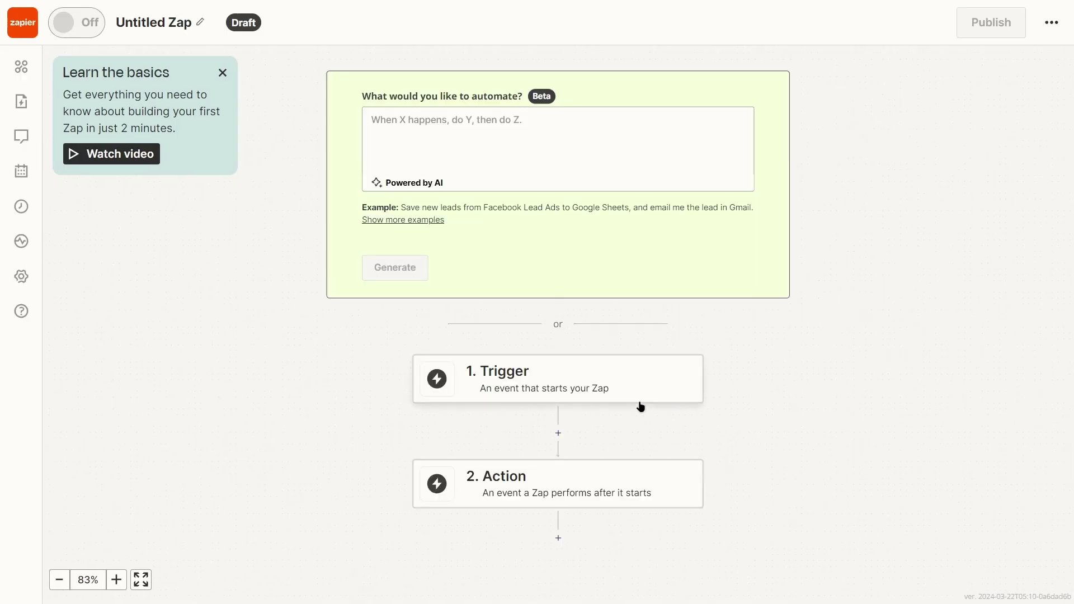
{"action": "left_click", "coordinate": [222, 74]}
{"action": "scroll", "coordinate": [364, 330], "scroll_direction": "down", "scroll_amount": 2}
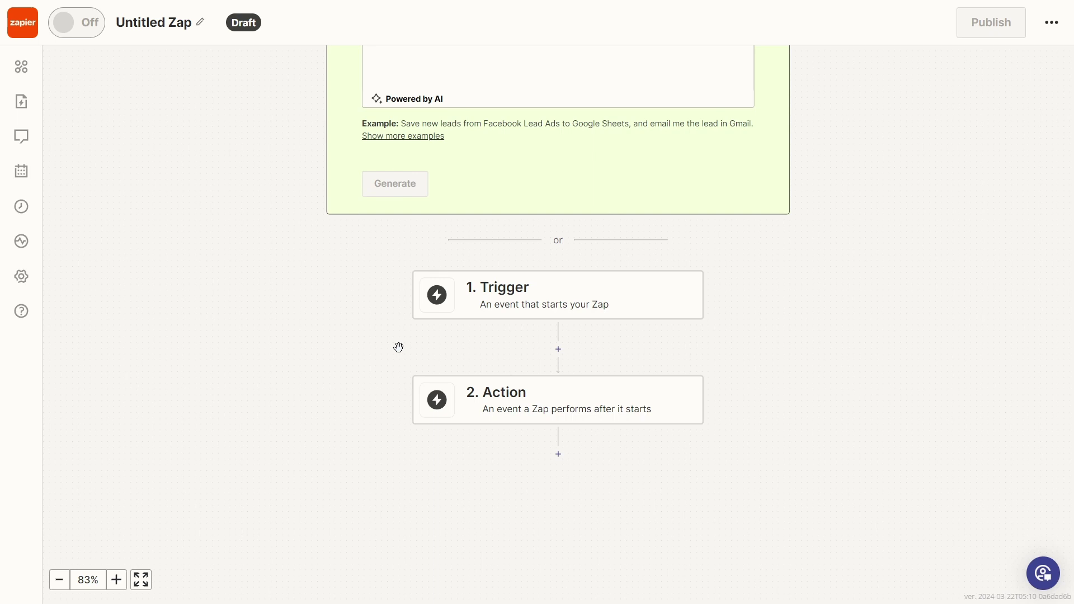
{"action": "scroll", "coordinate": [398, 347], "scroll_direction": "up", "scroll_amount": 2}
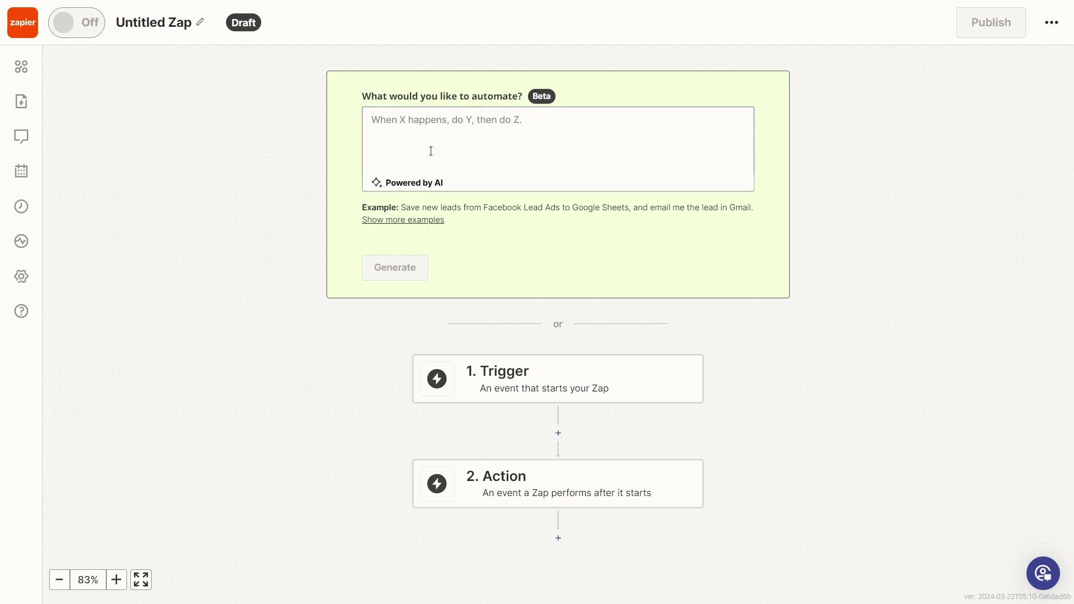
{"action": "left_click", "coordinate": [419, 120]}
{"action": "type", "text": "dkljösga"}
{"action": "key", "text": "ctrl+a"}
{"action": "key", "text": "BackSpace"}
{"action": "left_click", "coordinate": [295, 380]}
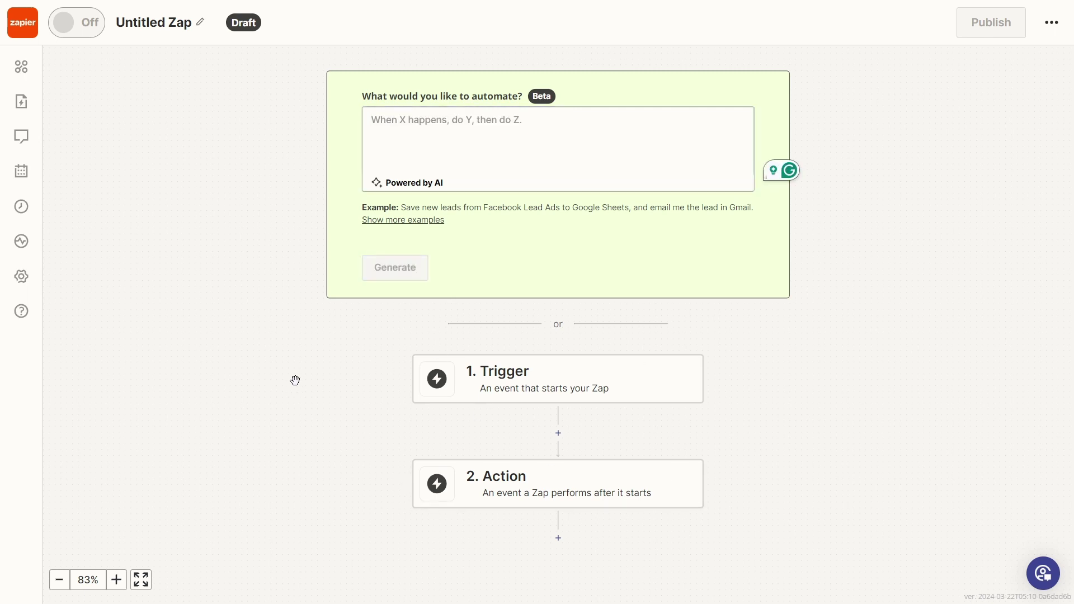
Rename the untitled Zap to "Tutorial Zap".
{"action": "left_click", "coordinate": [182, 27]}
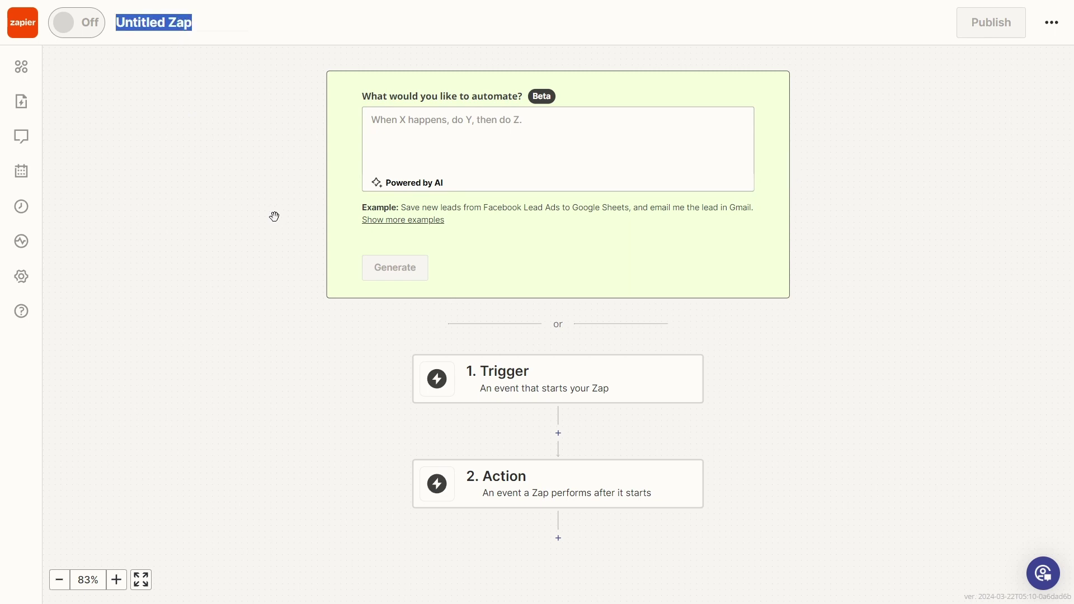
{"action": "type", "text": "Tuzt"}
{"action": "key", "text": "BackSpace"}
{"action": "key", "text": "BackSpace"}
{"action": "type", "text": "toria"}
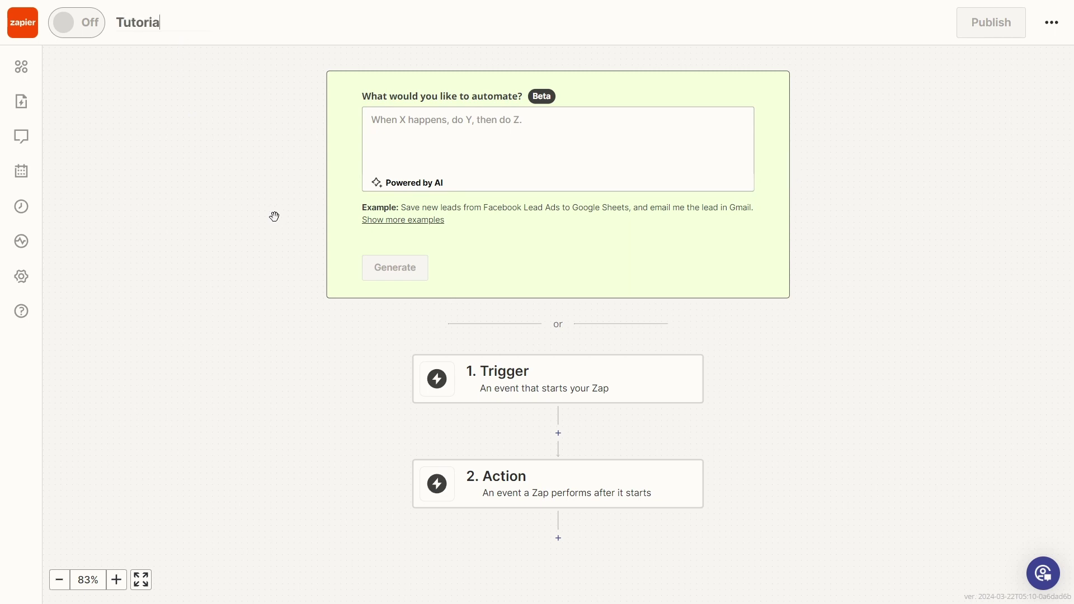
{"action": "type", "text": "l Zap"}
{"action": "key", "text": "Return"}
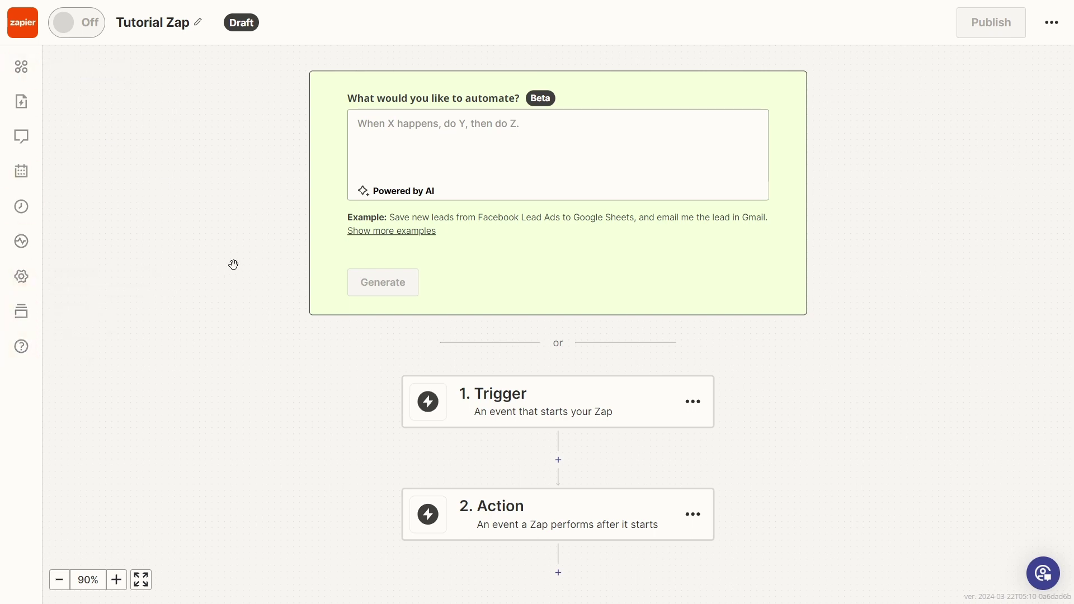
Set the Zap's trigger to the built-in Schedule tool with Every Week as its event.
{"action": "scroll", "coordinate": [269, 280], "scroll_direction": "down", "scroll_amount": 1}
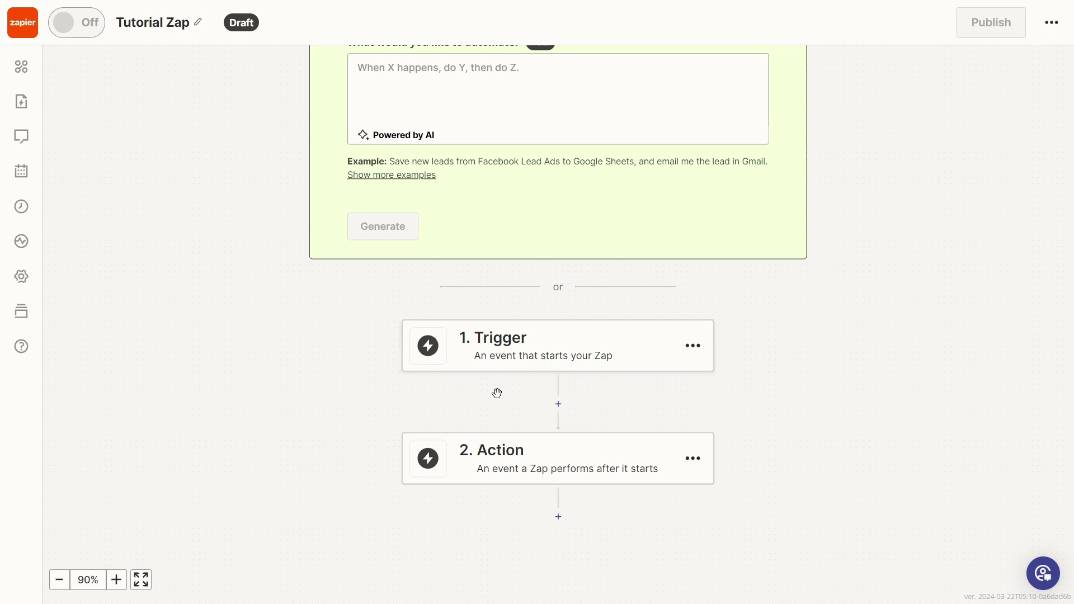
{"action": "scroll", "coordinate": [503, 448], "scroll_direction": "down", "scroll_amount": 1}
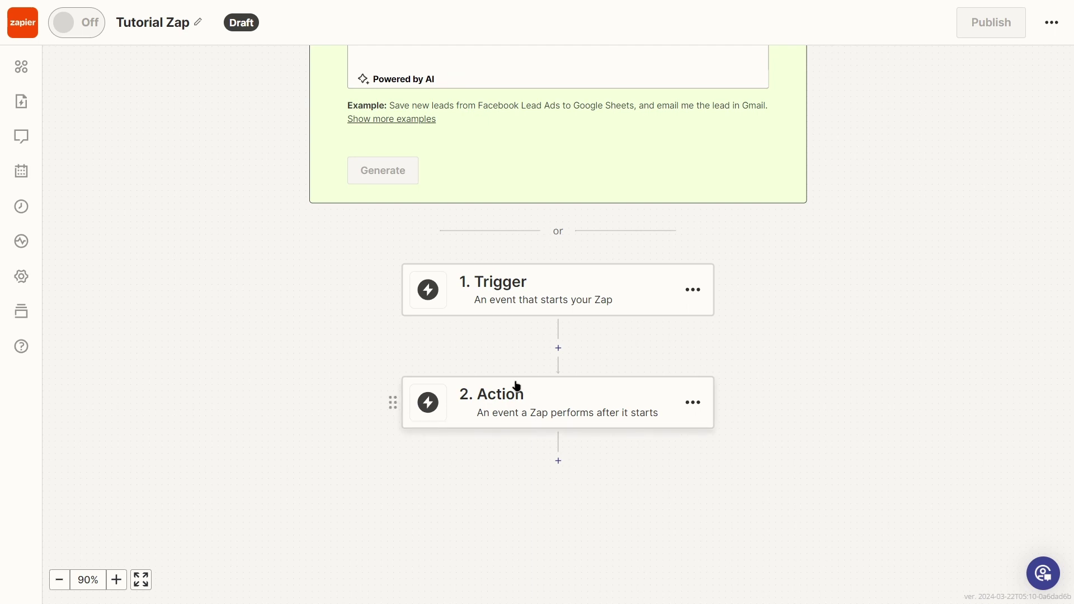
{"action": "scroll", "coordinate": [510, 358], "scroll_direction": "up", "scroll_amount": 1}
{"action": "left_click", "coordinate": [508, 317]}
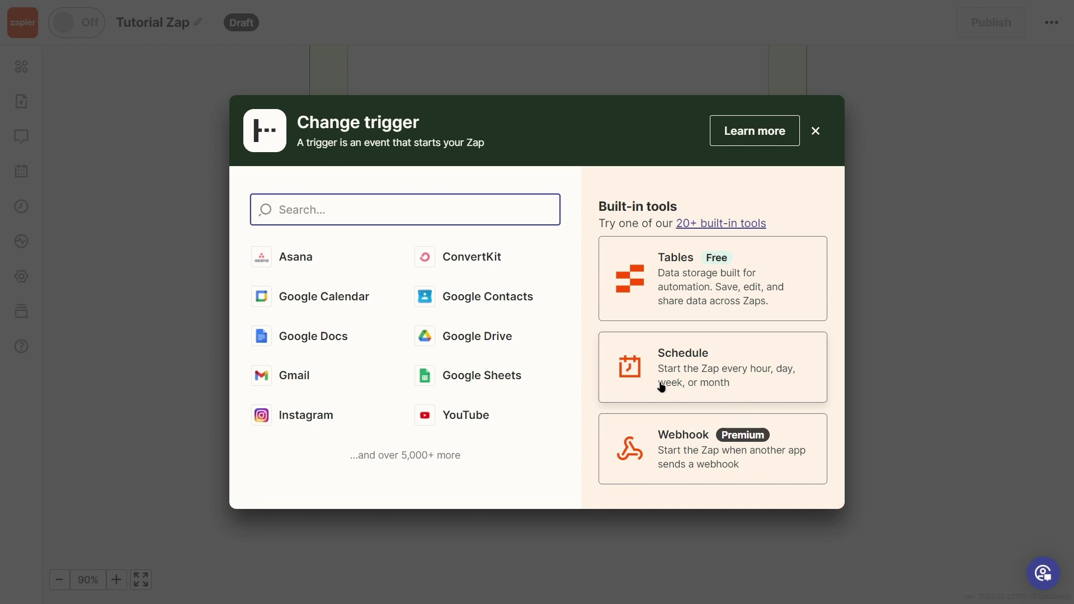
{"action": "left_click", "coordinate": [720, 362]}
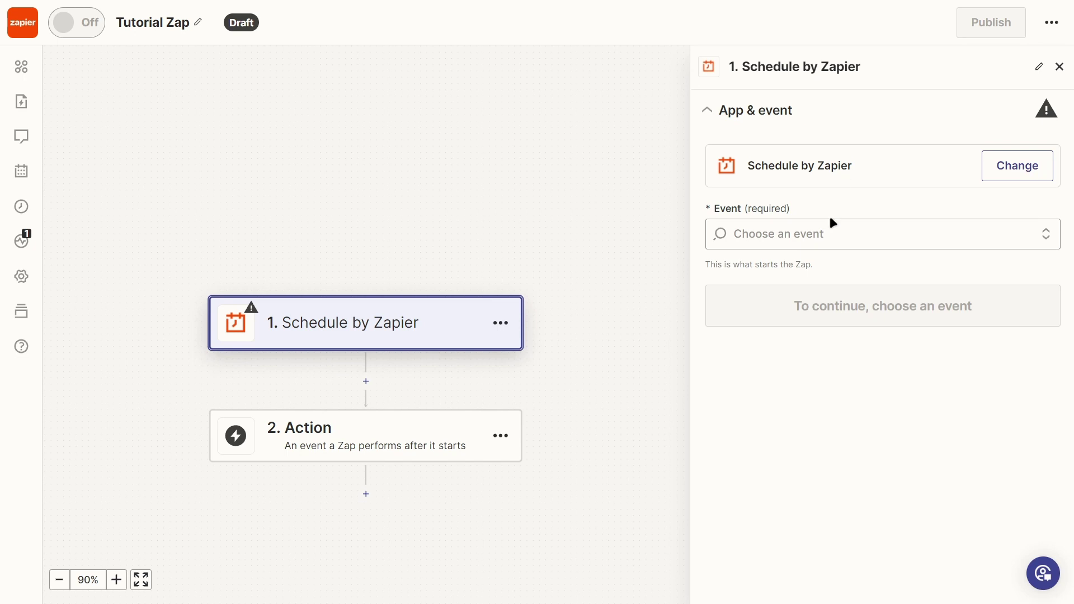
{"action": "left_click", "coordinate": [806, 234]}
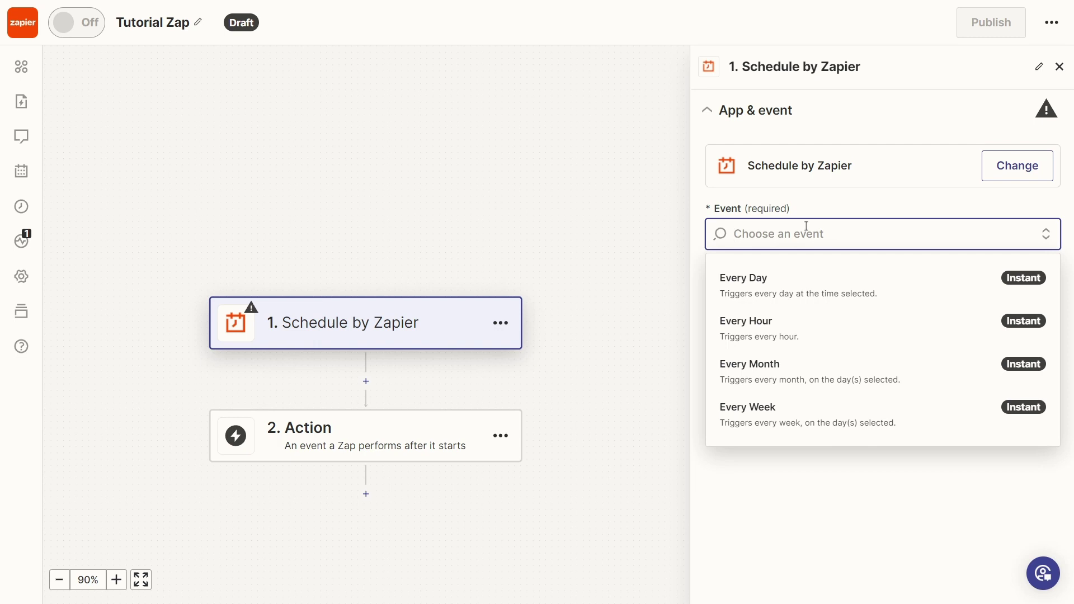
{"action": "left_click", "coordinate": [806, 412]}
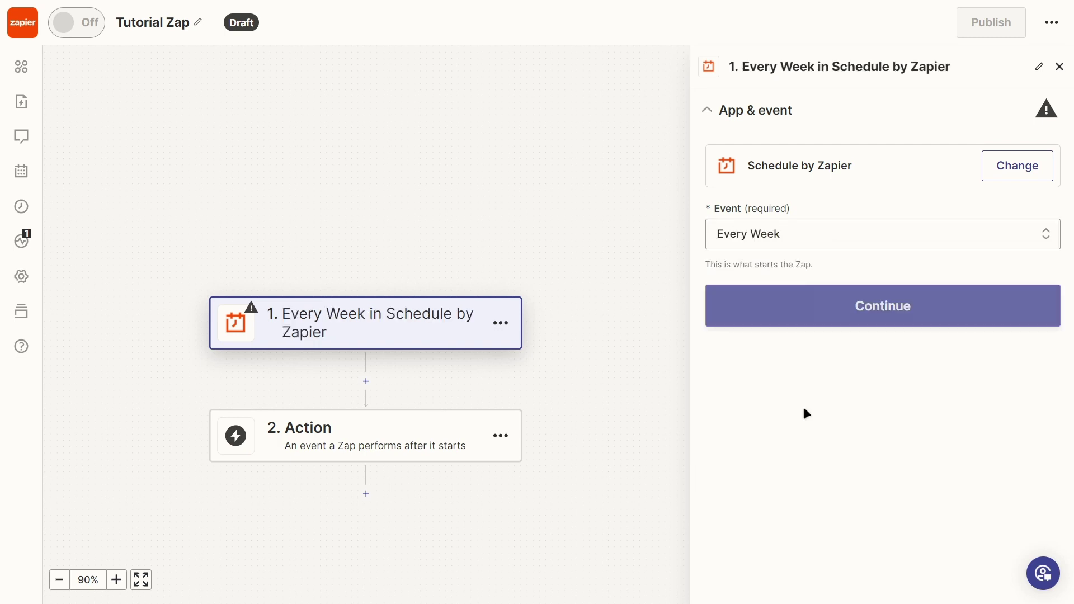
Continue to the weekly trigger's configuration and set the Day of the Week to Monday.
{"action": "left_click", "coordinate": [808, 307]}
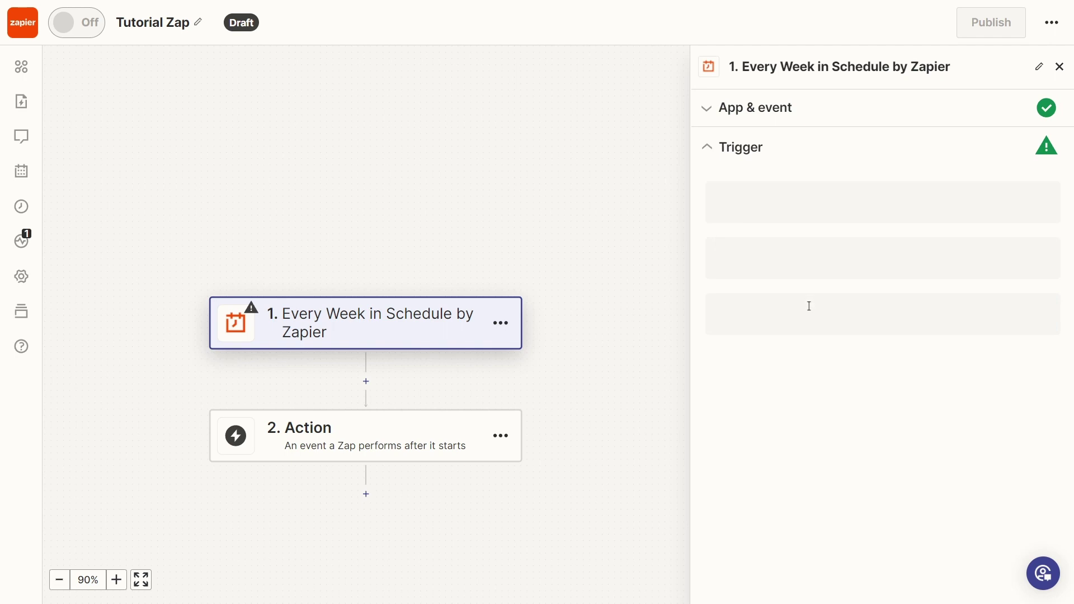
{"action": "left_click", "coordinate": [751, 214]}
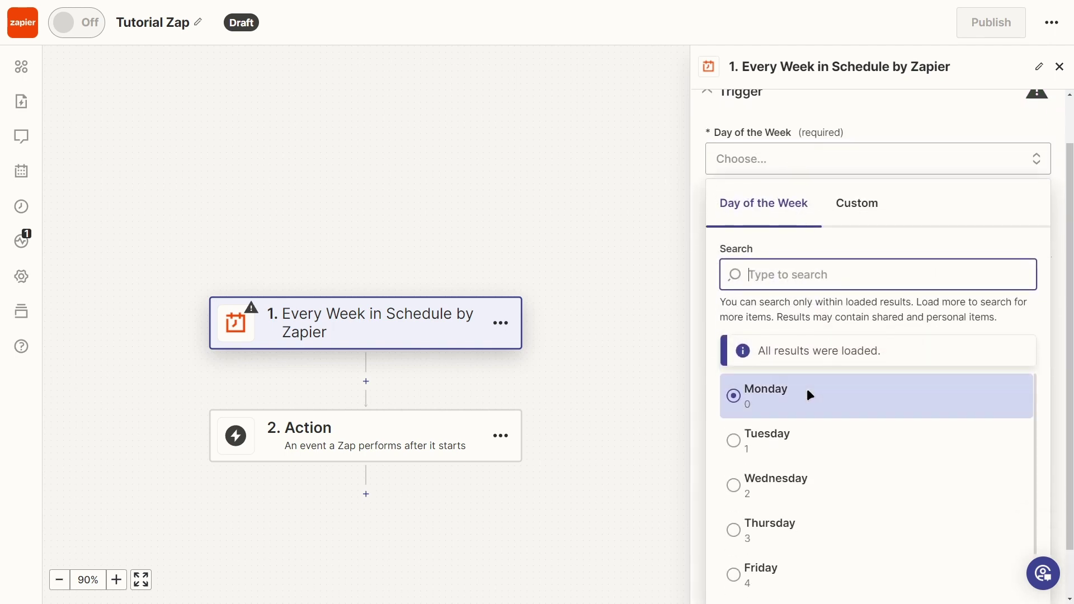
{"action": "left_click", "coordinate": [807, 388]}
{"action": "left_click", "coordinate": [833, 253]}
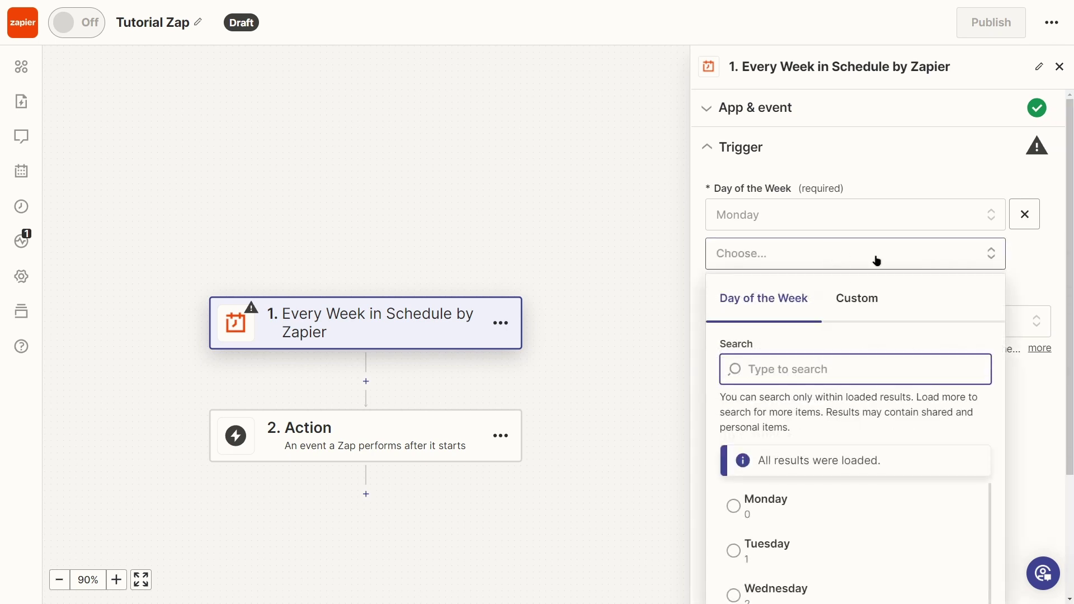
{"action": "left_click", "coordinate": [820, 517]}
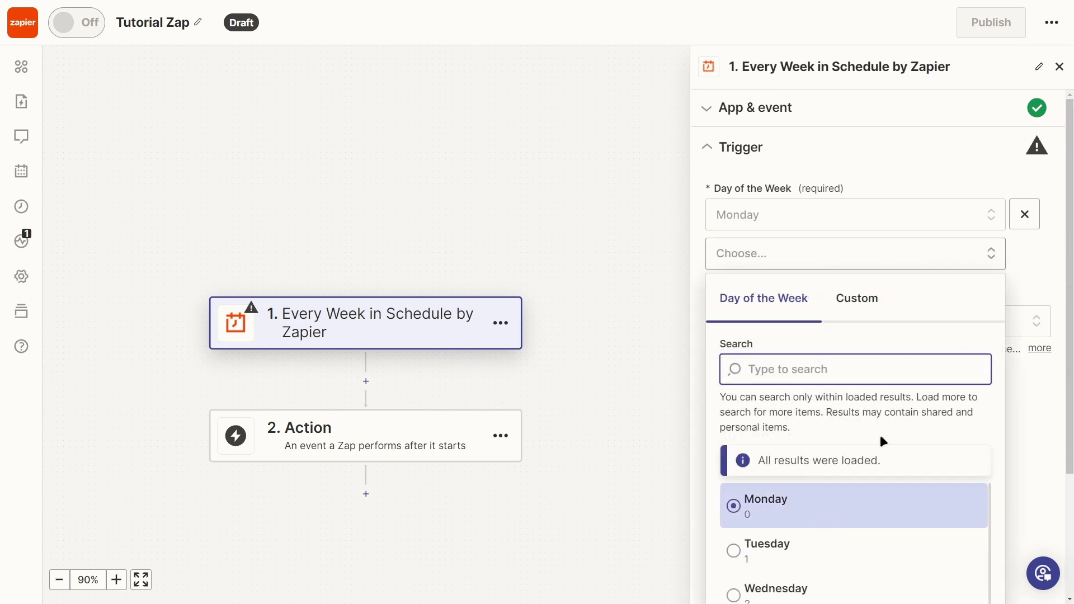
{"action": "scroll", "coordinate": [867, 438], "scroll_direction": "down", "scroll_amount": 5}
{"action": "left_click", "coordinate": [924, 445]}
{"action": "left_click", "coordinate": [1023, 413]}
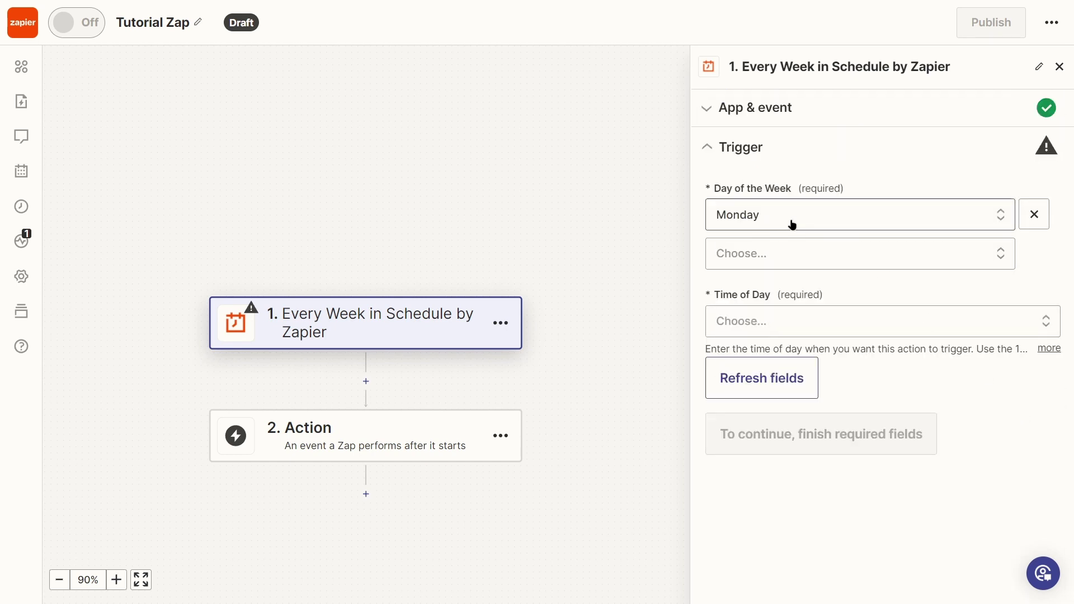
Set the weekly trigger's Time of Day to 12:00 AM and continue to its test stage.
{"action": "left_click", "coordinate": [785, 320]}
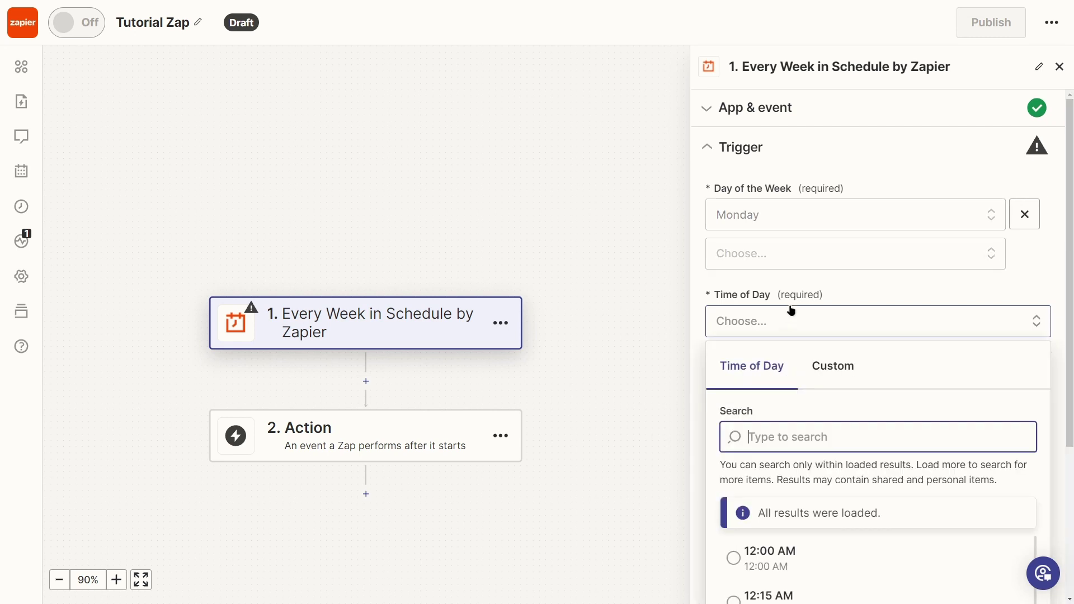
{"action": "left_click", "coordinate": [835, 443]}
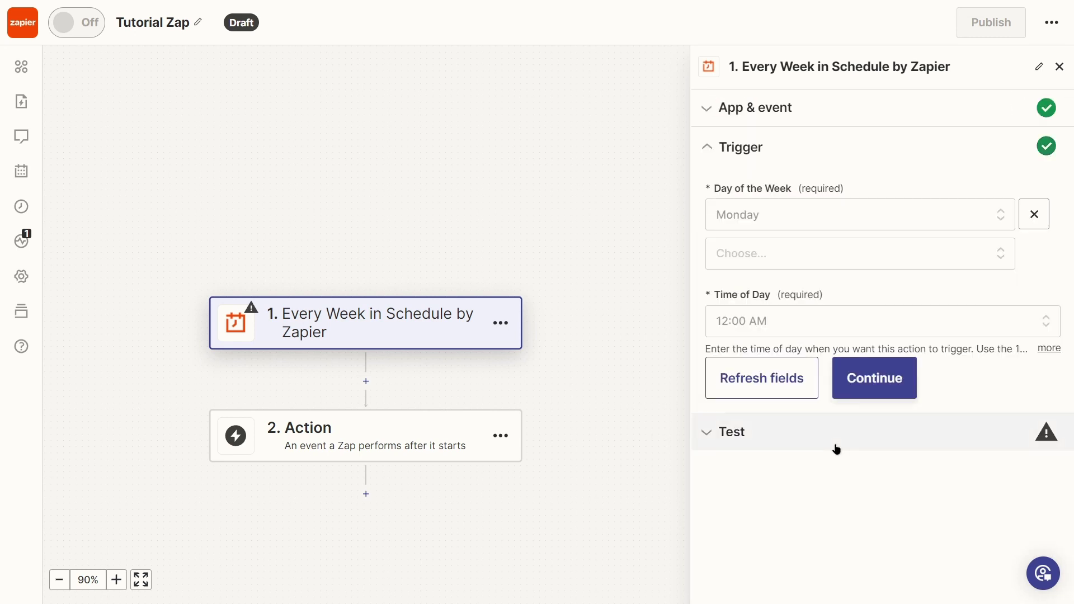
{"action": "left_click", "coordinate": [869, 378]}
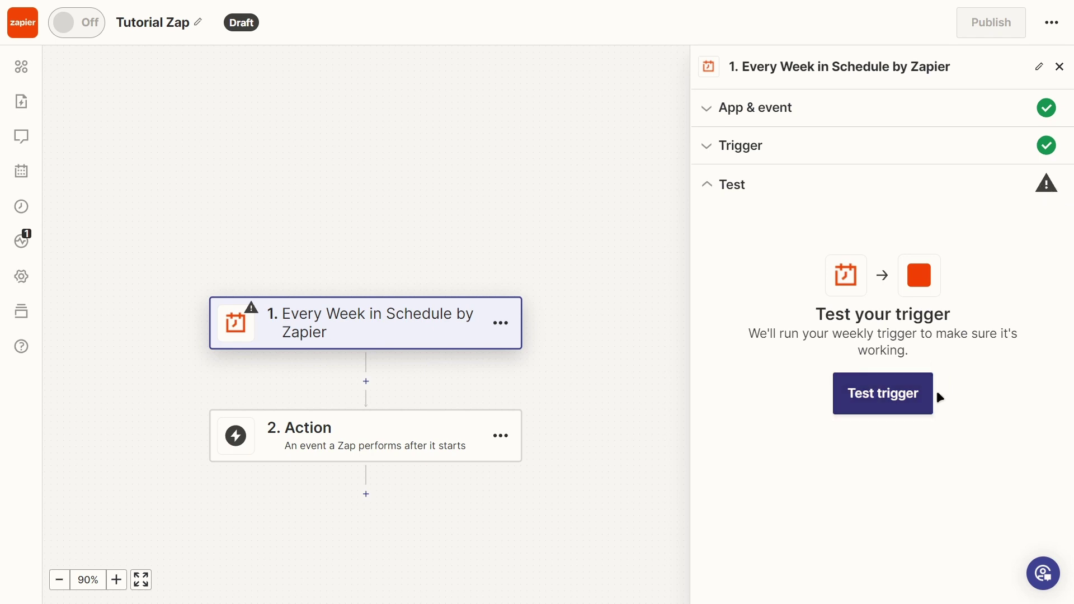
Test the weekly trigger and continue to the action with the selected Week A record.
{"action": "left_click", "coordinate": [881, 395]}
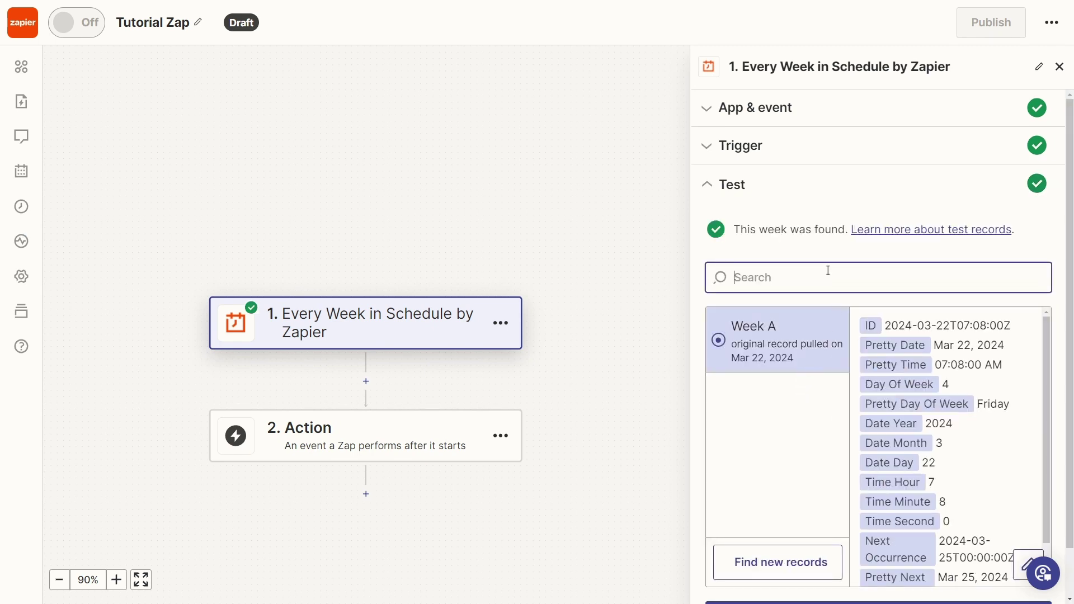
{"action": "scroll", "coordinate": [834, 307], "scroll_direction": "down", "scroll_amount": 3}
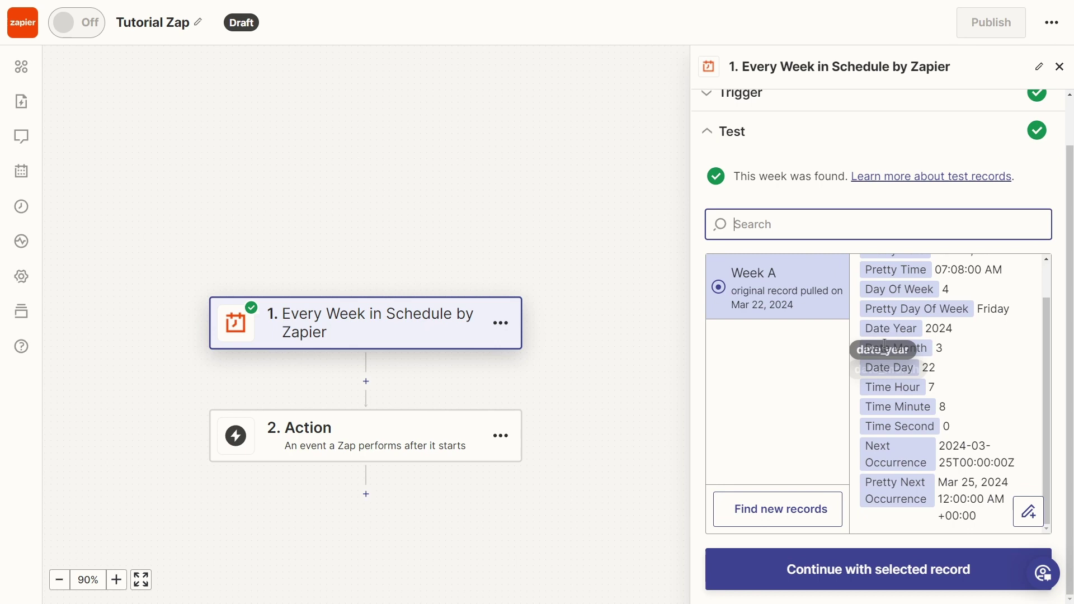
{"action": "scroll", "coordinate": [889, 334], "scroll_direction": "up", "scroll_amount": 1}
{"action": "scroll", "coordinate": [887, 334], "scroll_direction": "down", "scroll_amount": 1}
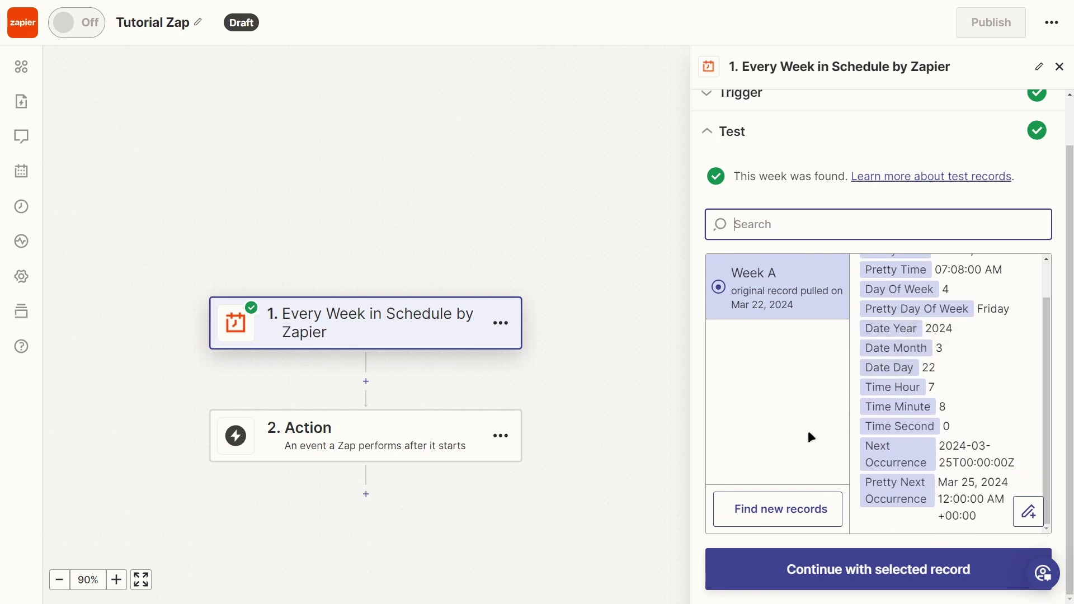
{"action": "left_click", "coordinate": [883, 569]}
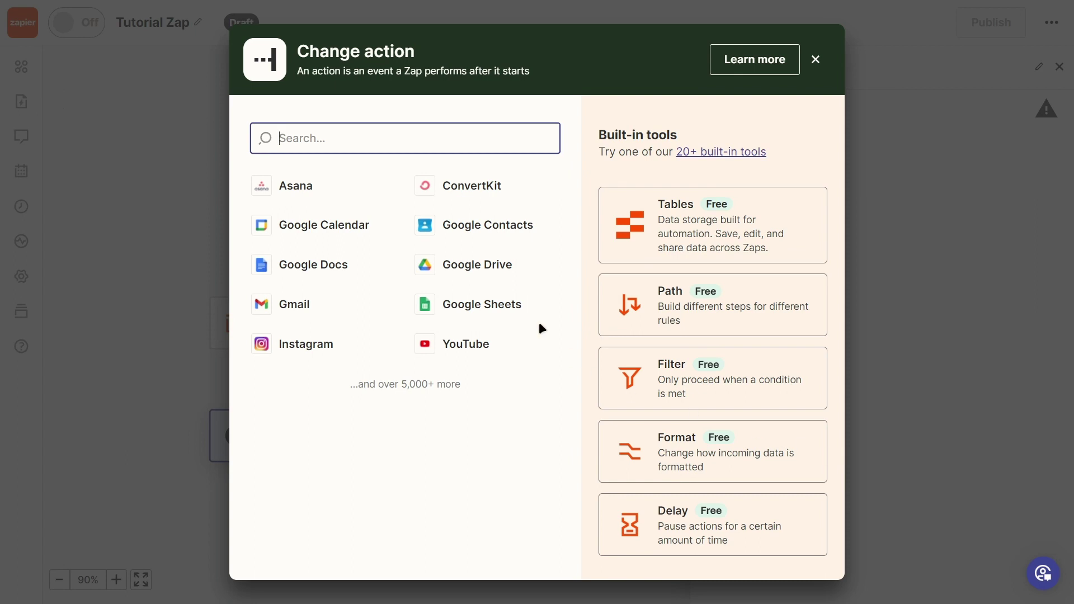
Choose Google Drive as the action app with Create Folder as its event, and continue to the account stage.
{"action": "left_click", "coordinate": [524, 267]}
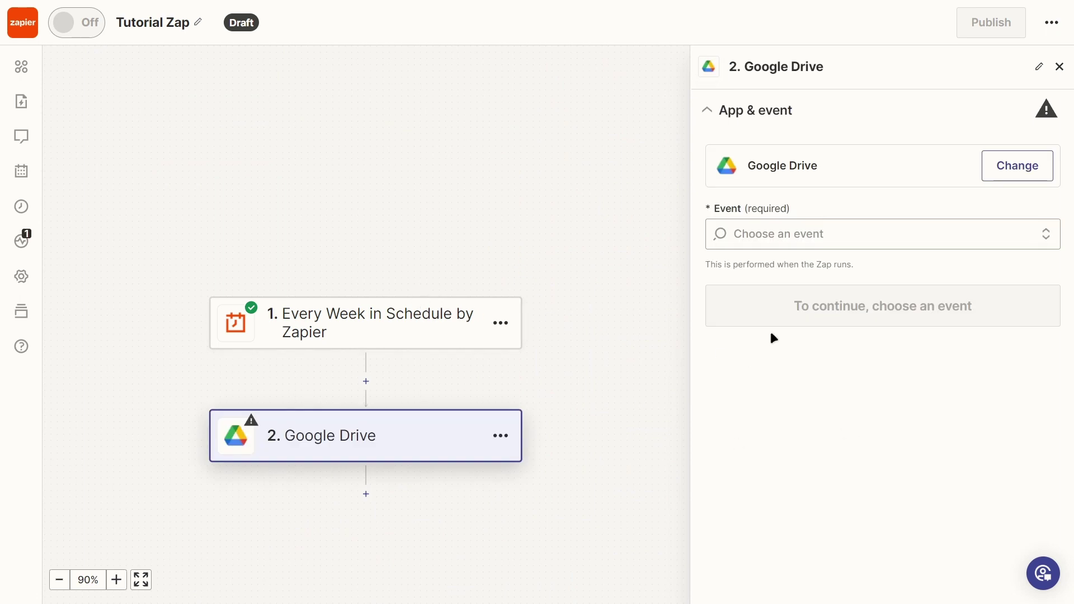
{"action": "left_click", "coordinate": [903, 234]}
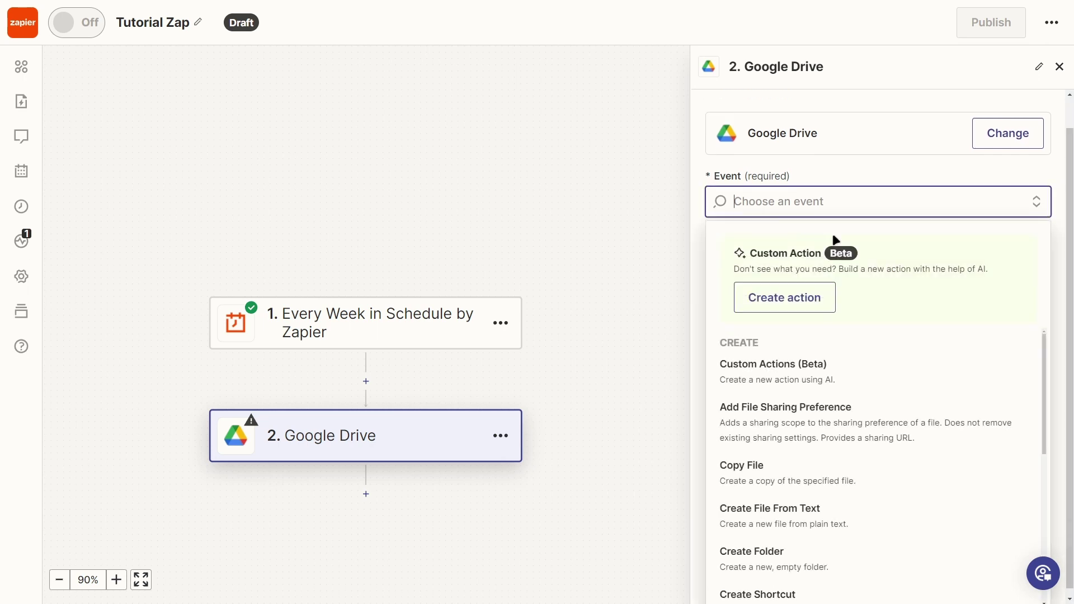
{"action": "scroll", "coordinate": [979, 375], "scroll_direction": "down", "scroll_amount": 5}
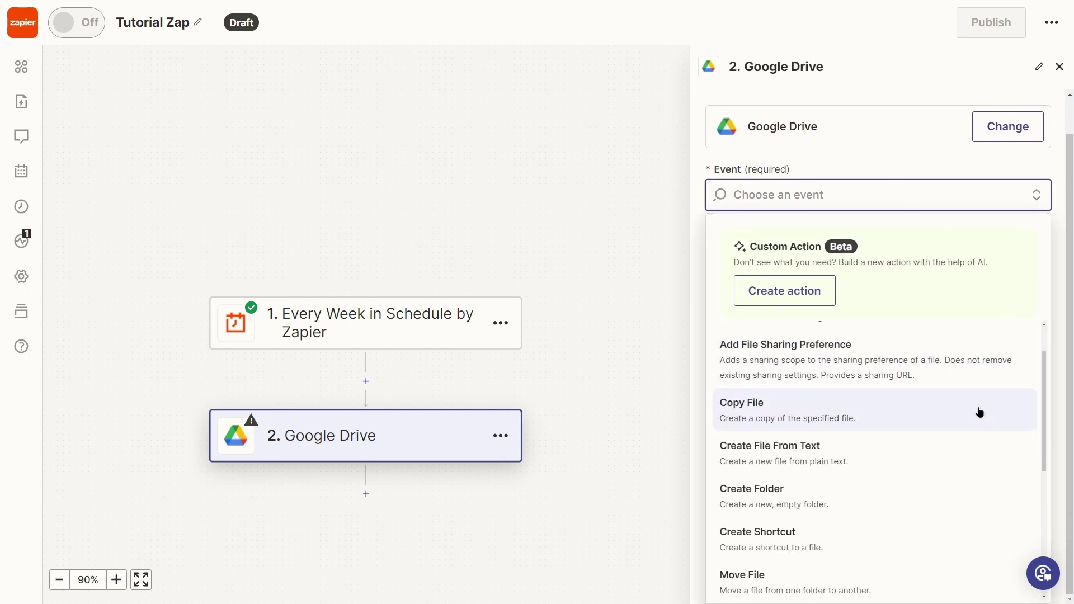
{"action": "scroll", "coordinate": [967, 423], "scroll_direction": "up", "scroll_amount": 3}
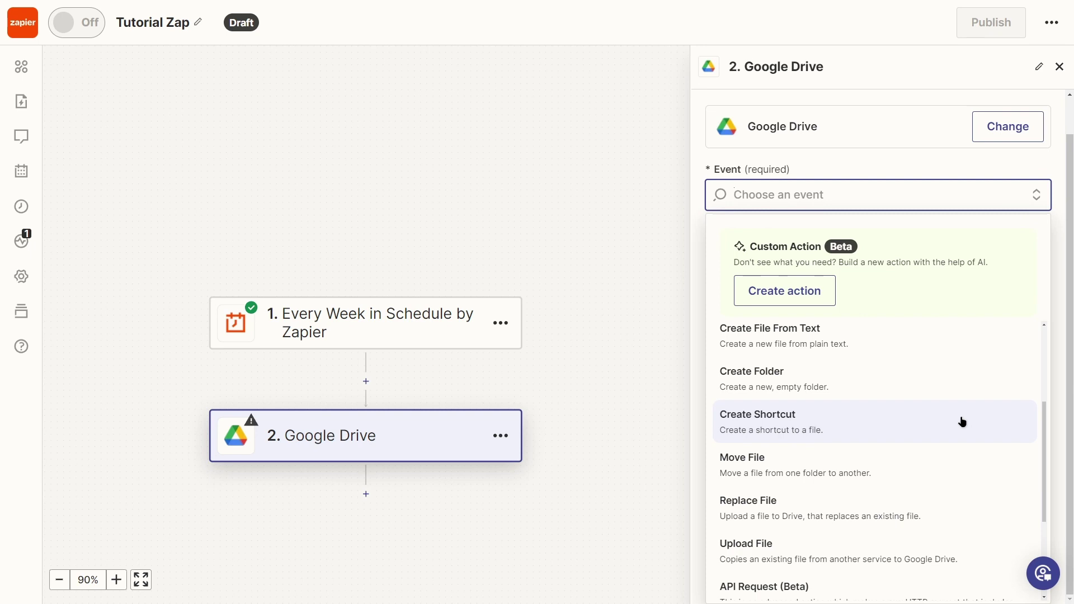
{"action": "scroll", "coordinate": [951, 417], "scroll_direction": "down", "scroll_amount": 3}
{"action": "scroll", "coordinate": [930, 422], "scroll_direction": "up", "scroll_amount": 4}
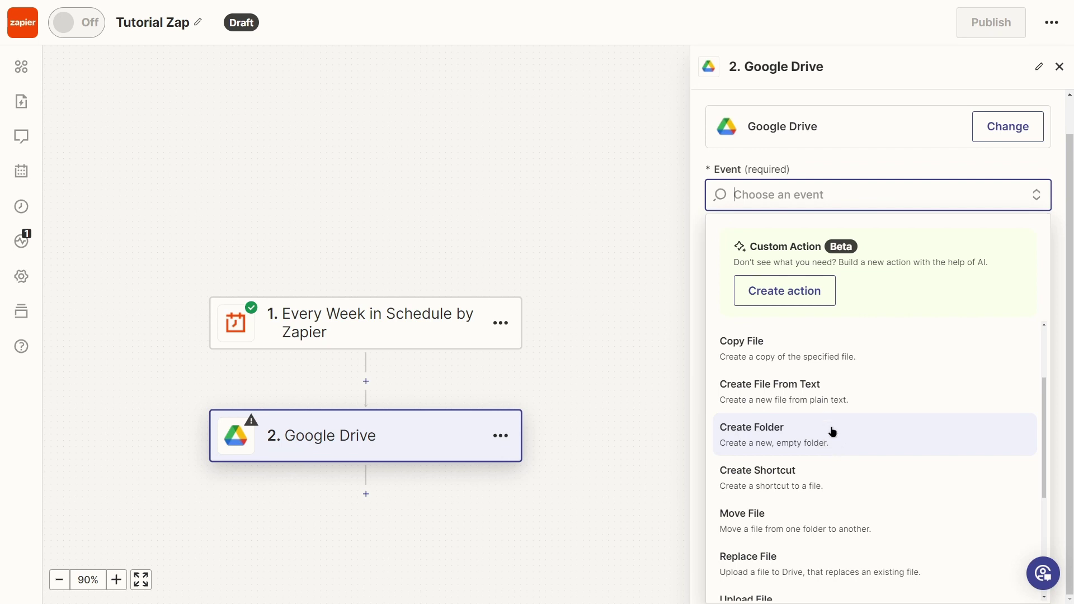
{"action": "left_click", "coordinate": [886, 444]}
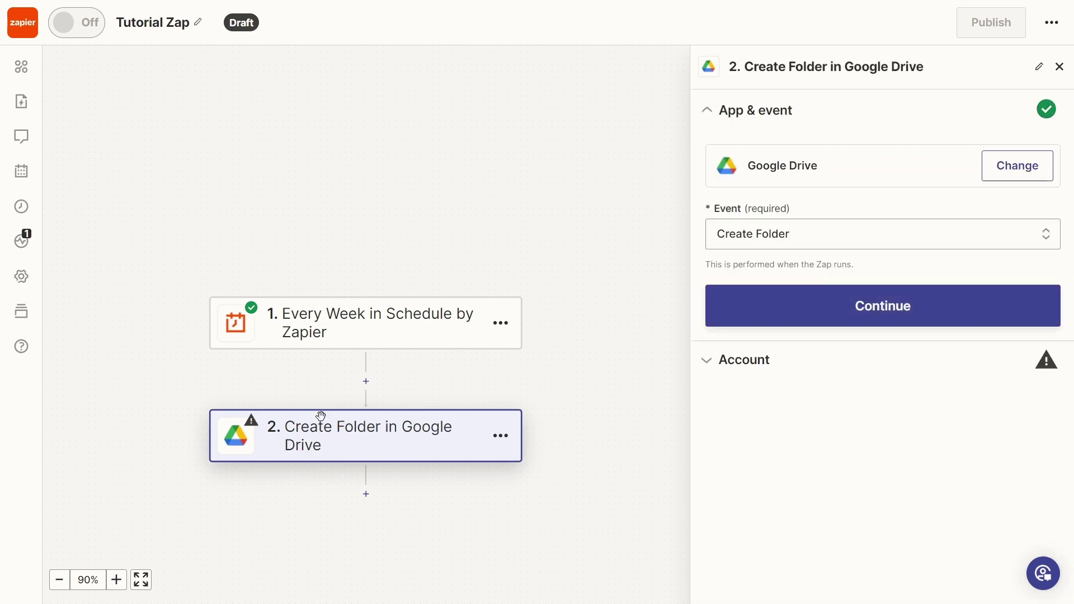
{"action": "left_click", "coordinate": [825, 305]}
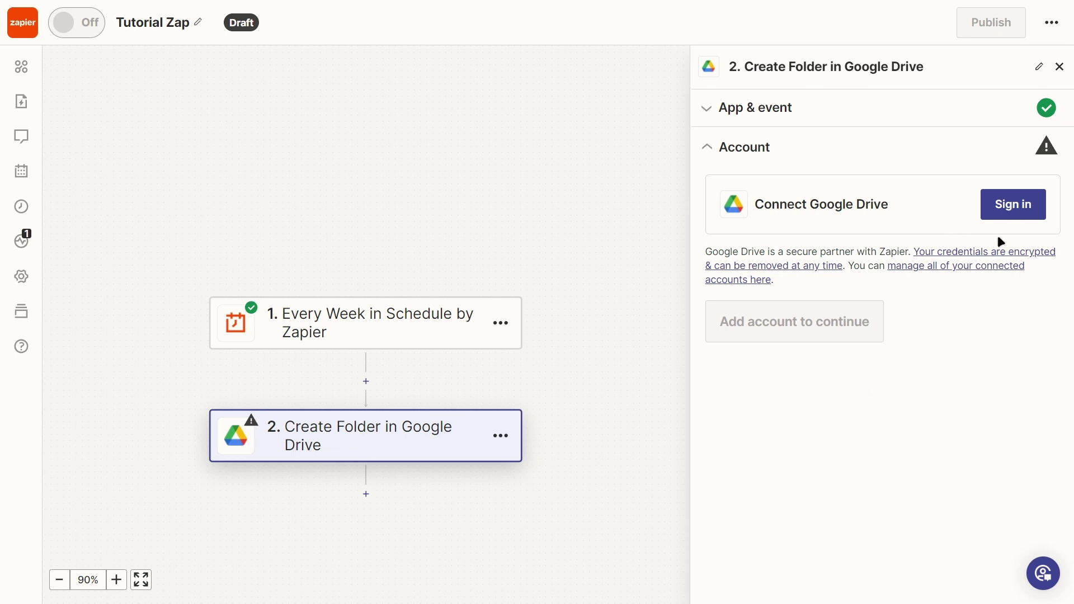
Connect the Google Drive account to the action and set the Drive to My Google Drive.
{"action": "left_click", "coordinate": [1013, 205]}
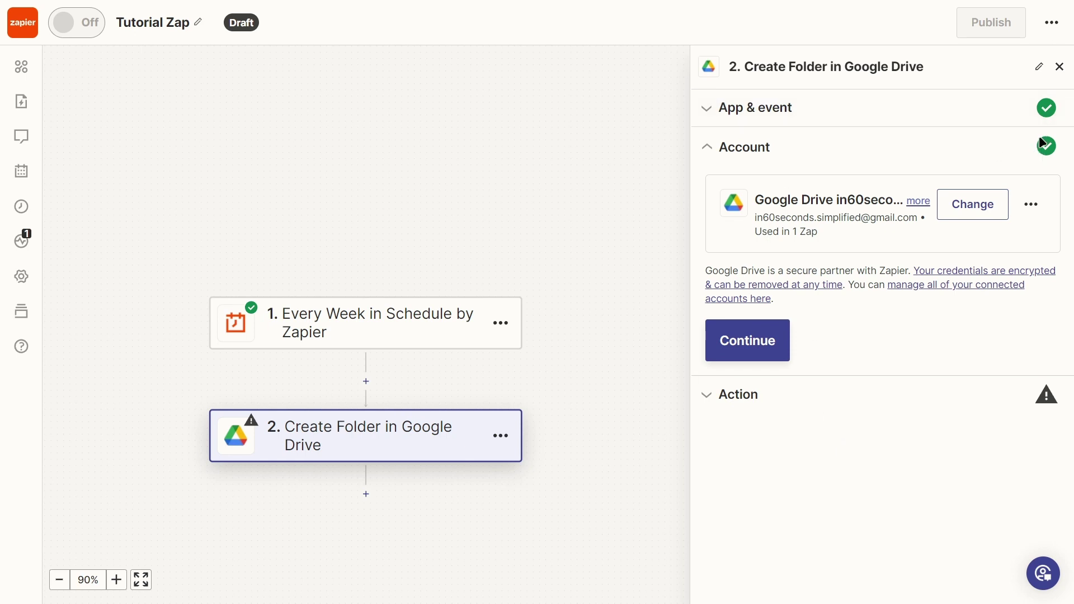
{"action": "left_click", "coordinate": [748, 338]}
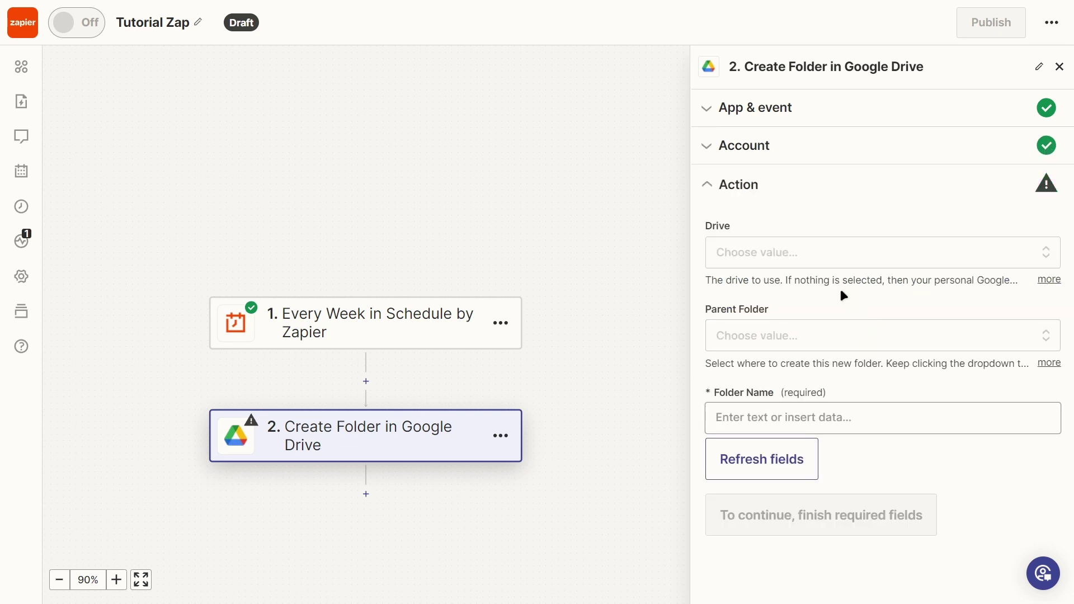
{"action": "left_click", "coordinate": [824, 258]}
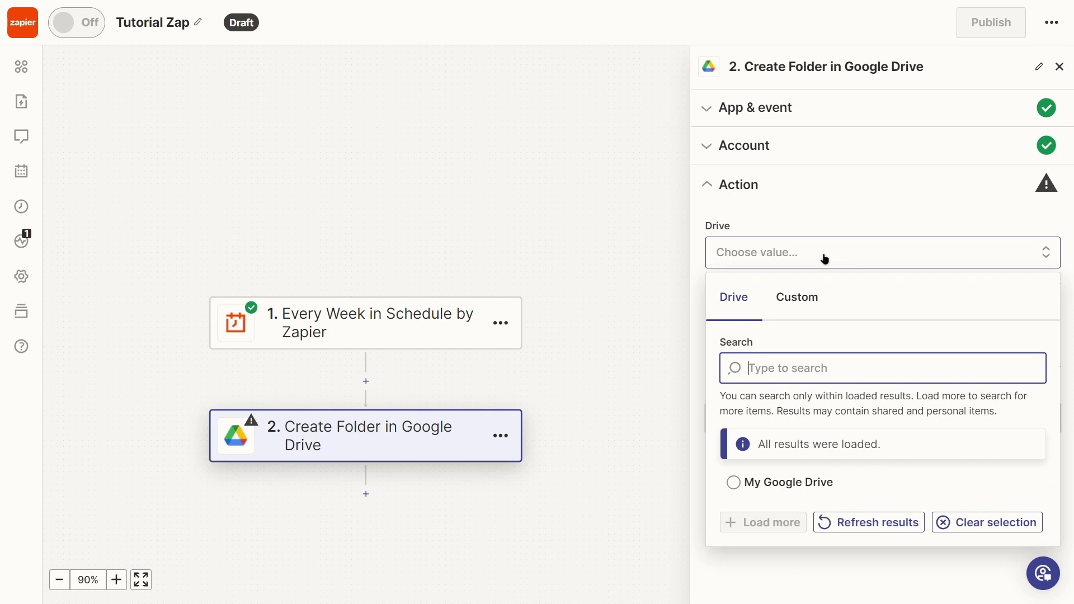
{"action": "left_click", "coordinate": [802, 483]}
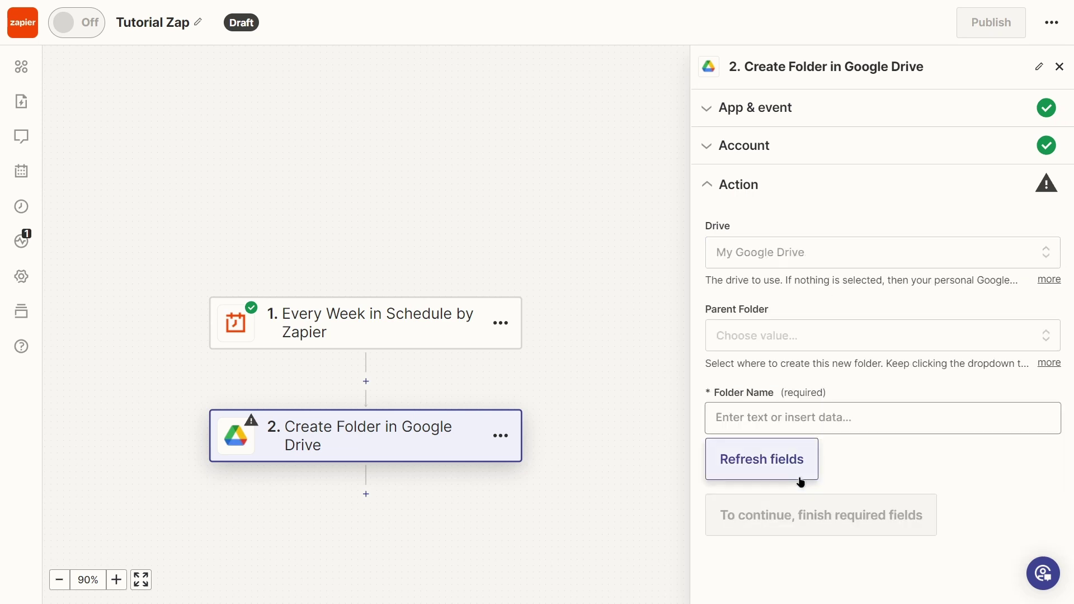
{"action": "left_click", "coordinate": [838, 337]}
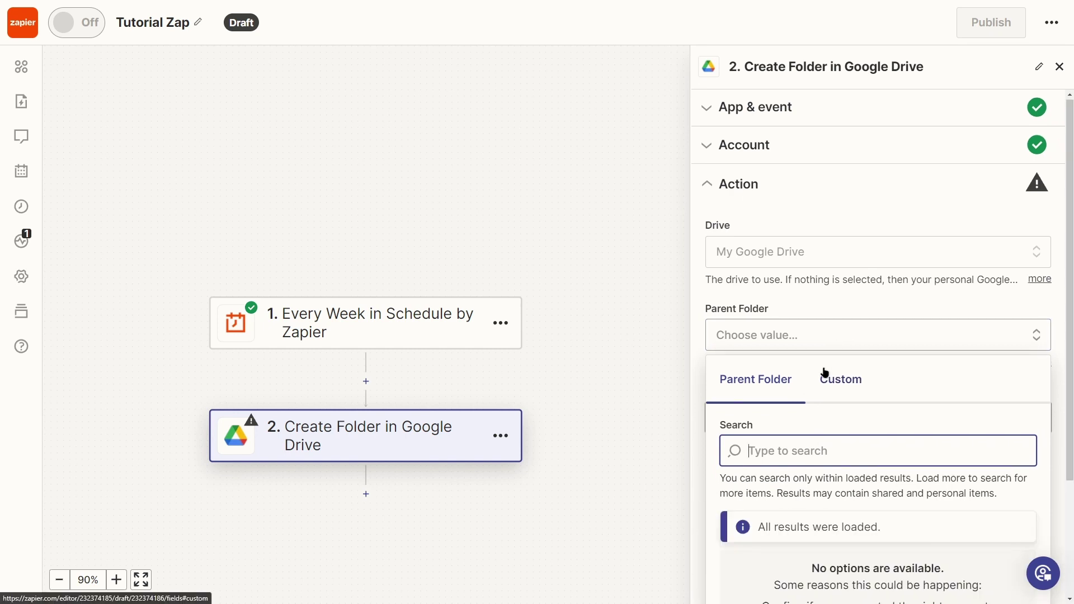
{"action": "scroll", "coordinate": [821, 430], "scroll_direction": "up", "scroll_amount": 1}
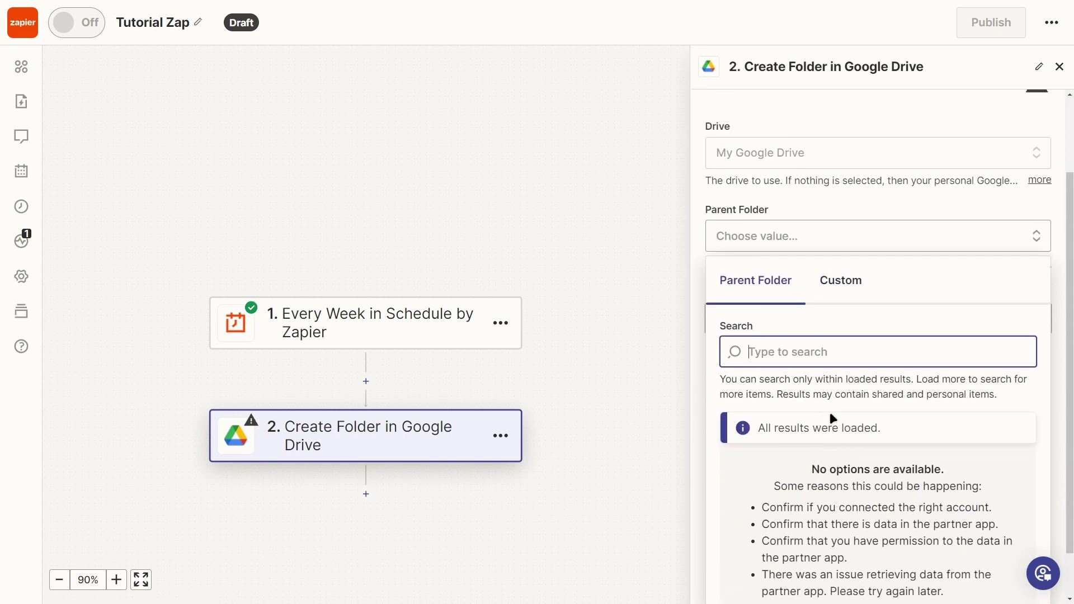
{"action": "left_click", "coordinate": [822, 295]}
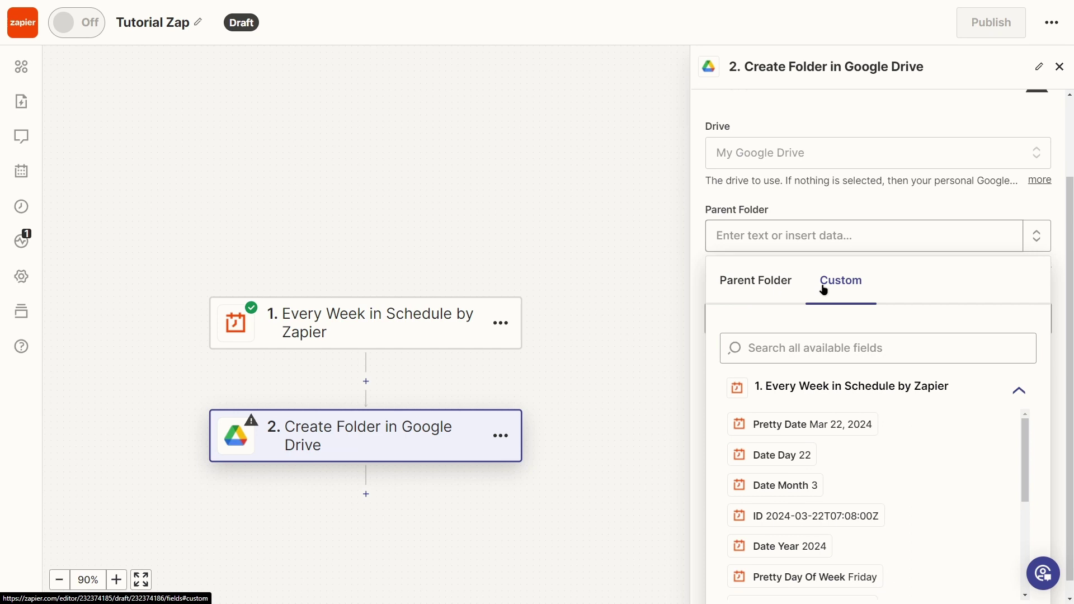
{"action": "left_click", "coordinate": [747, 282]}
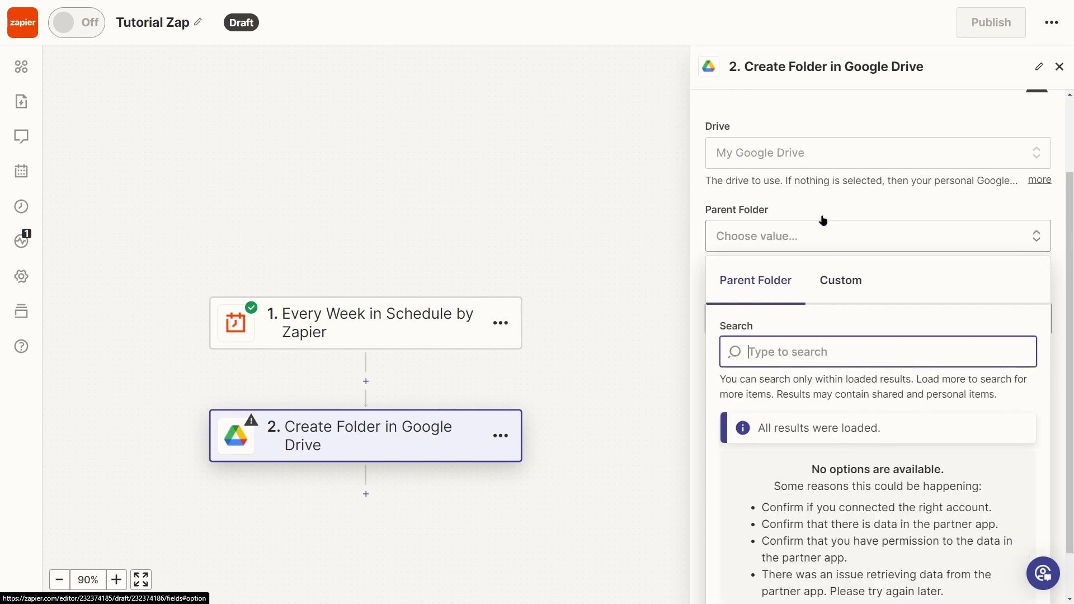
{"action": "scroll", "coordinate": [822, 221], "scroll_direction": "up", "scroll_amount": 2}
{"action": "left_click", "coordinate": [836, 317]}
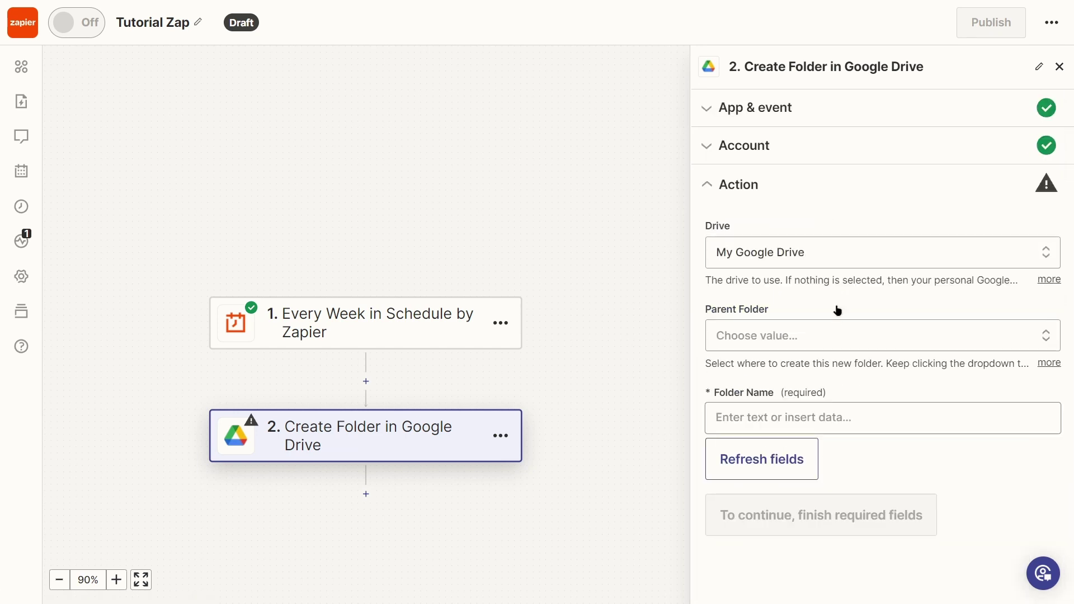
Open the required Folder Name for editing and show the weekly trigger's data fields available for insertion.
{"action": "left_click", "coordinate": [865, 405]}
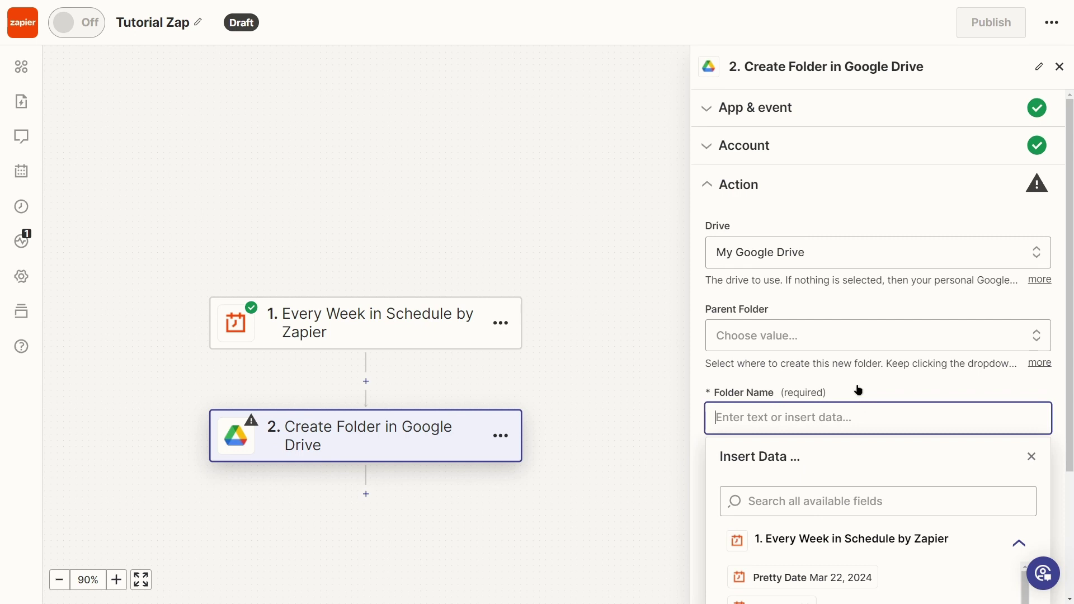
{"action": "scroll", "coordinate": [851, 386], "scroll_direction": "down", "scroll_amount": 3}
{"action": "scroll", "coordinate": [851, 273], "scroll_direction": "down", "scroll_amount": 1}
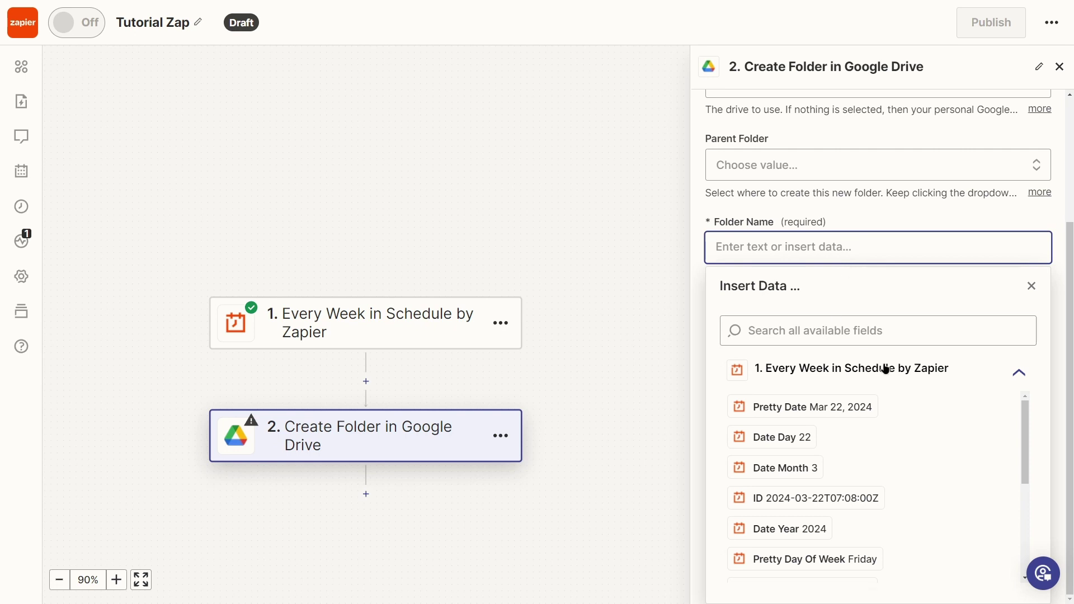
Try "testfolder" as a fixed Folder Name and clear it again.
{"action": "type", "text": "testfolder"}
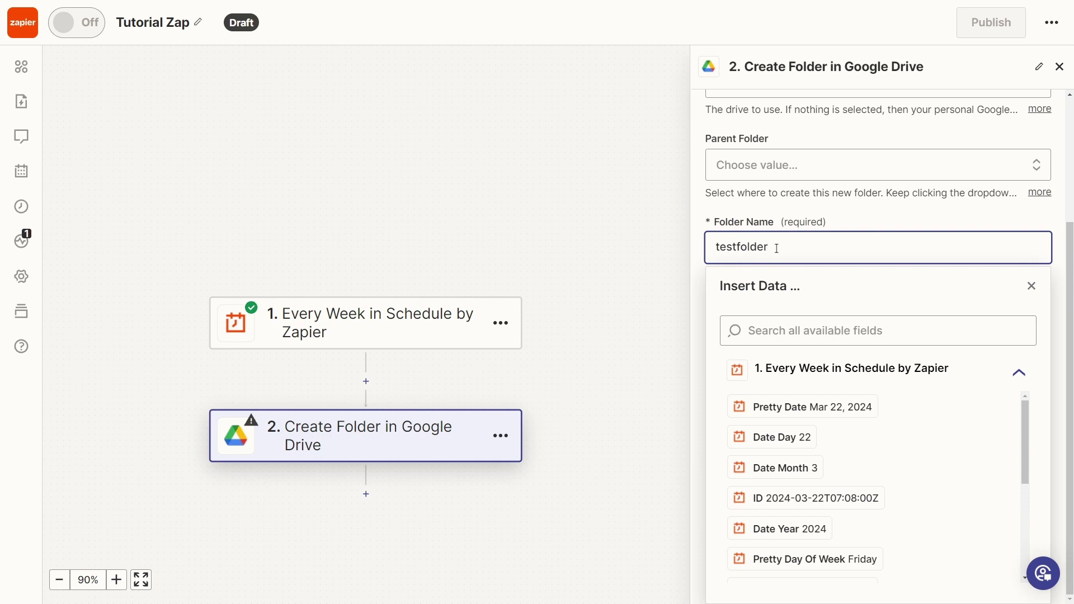
{"action": "key", "text": "ctrl+a"}
{"action": "key", "text": "BackSpace"}
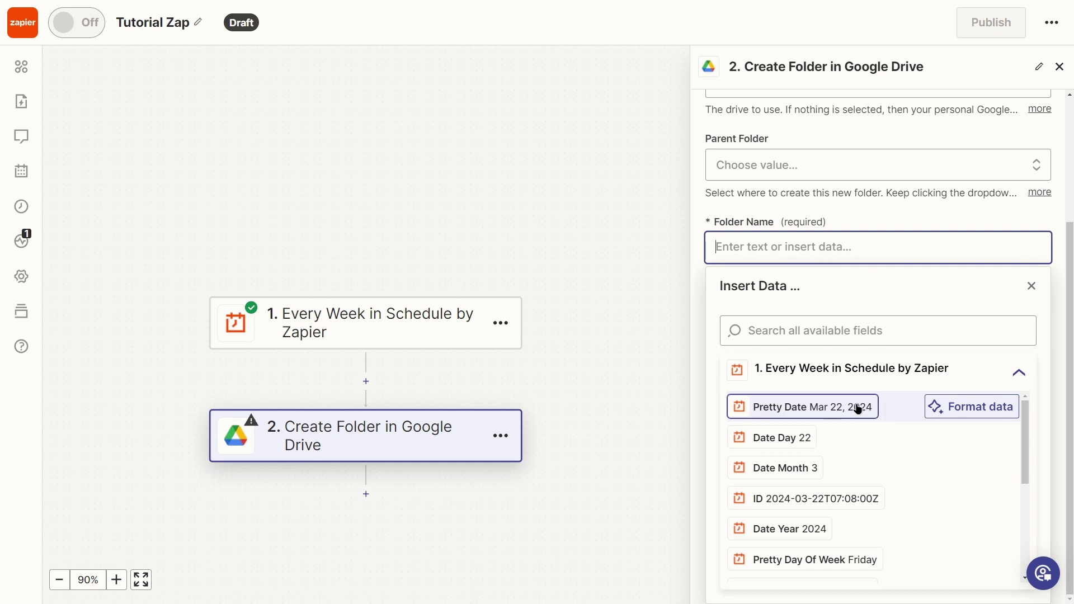
Build the Folder Name from the trigger's Pretty Date followed by "- Finance Report", and close the data insertion list.
{"action": "left_click", "coordinate": [837, 407]}
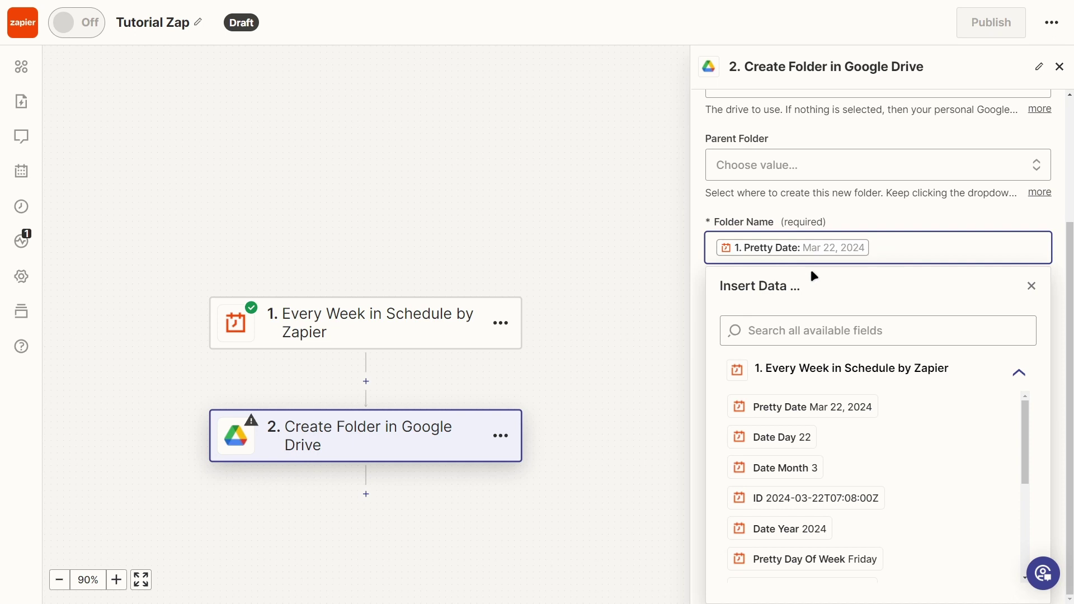
{"action": "type", "text": "- Finance Report"}
{"action": "left_click", "coordinate": [877, 289]}
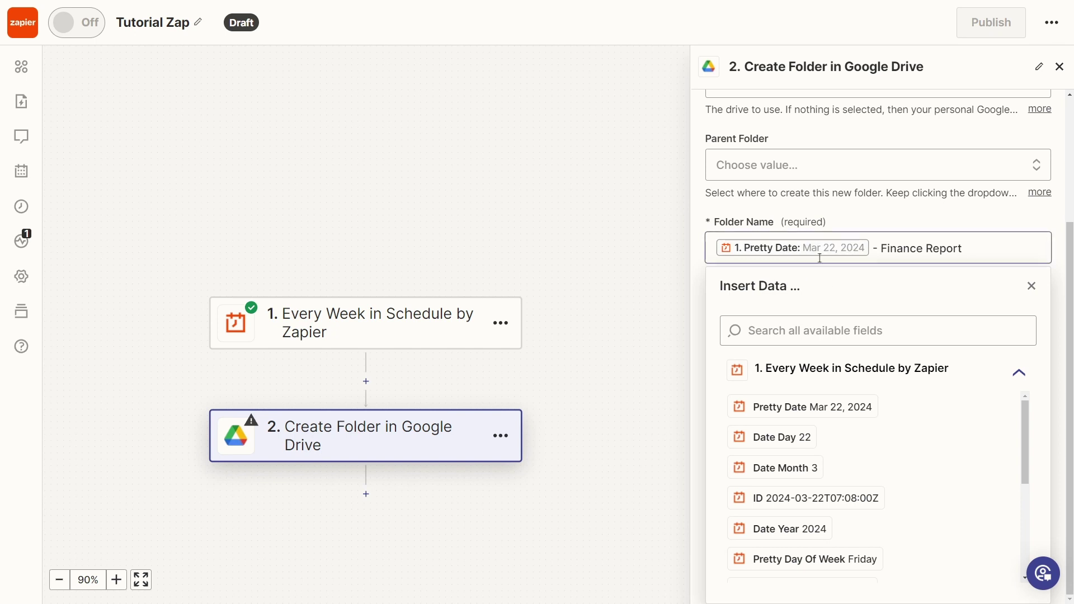
{"action": "left_click", "coordinate": [1032, 285]}
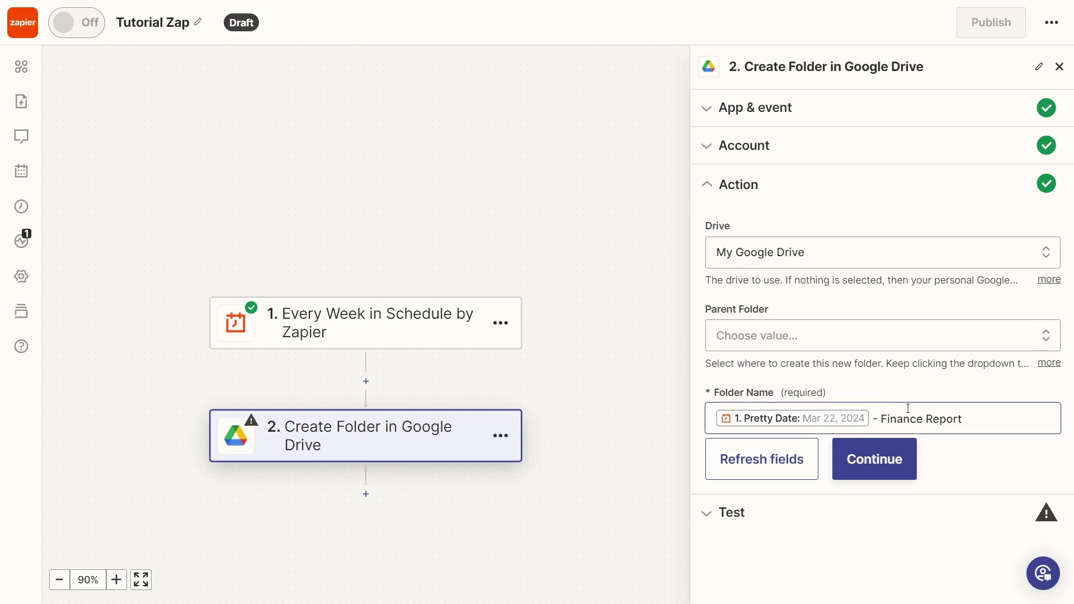
Continue to the test stage of the Create Folder action, run the test and review the data sent to Google Drive.
{"action": "left_click", "coordinate": [864, 450]}
{"action": "left_click", "coordinate": [907, 473]}
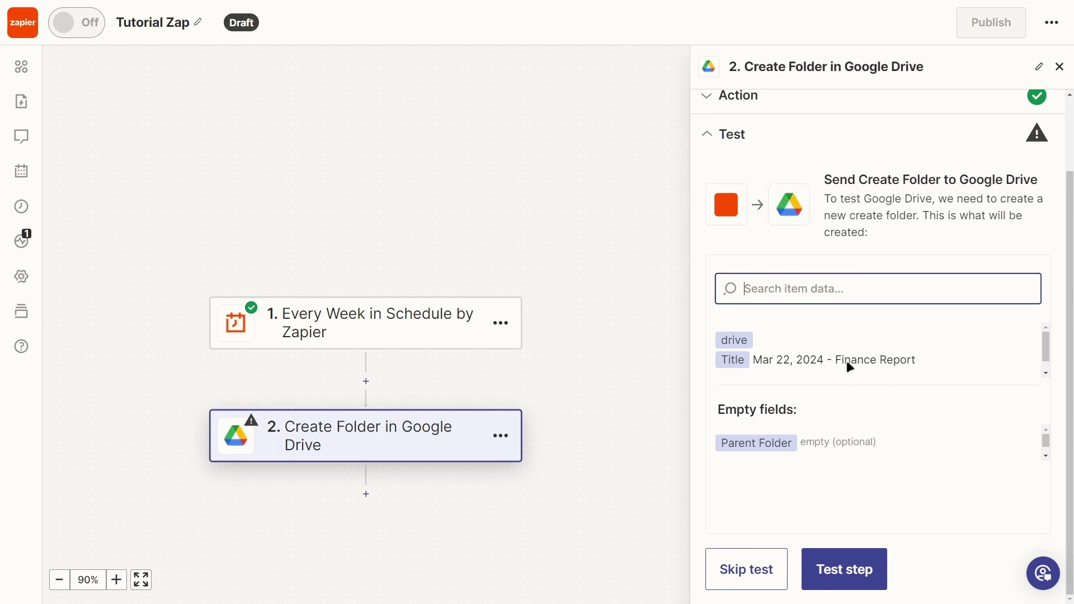
{"action": "left_click", "coordinate": [871, 562]}
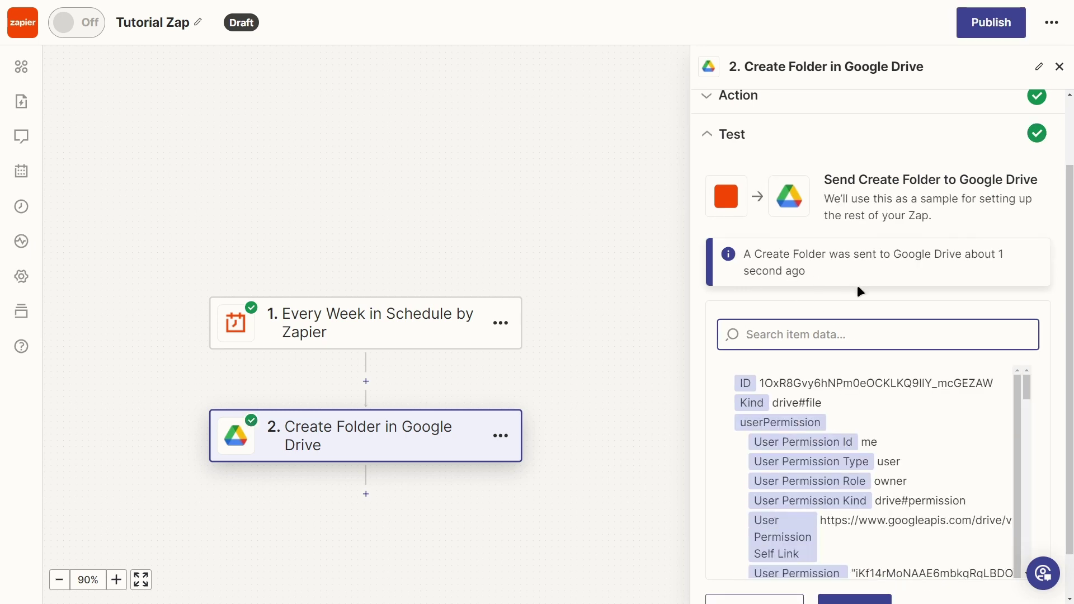
{"action": "scroll", "coordinate": [858, 281], "scroll_direction": "down", "scroll_amount": 2}
{"action": "scroll", "coordinate": [876, 168], "scroll_direction": "up", "scroll_amount": 2}
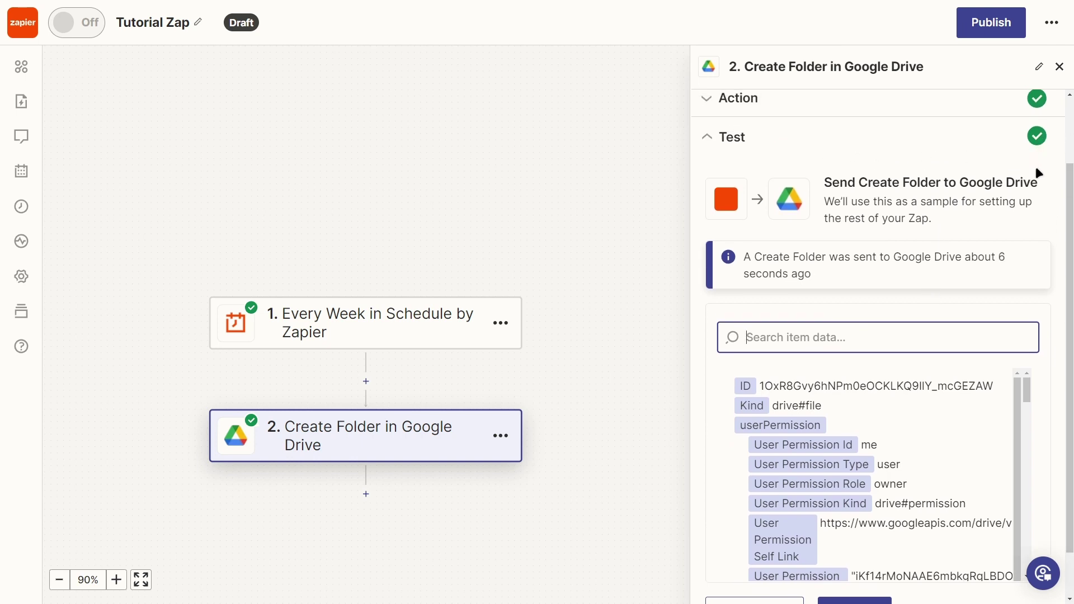
{"action": "scroll", "coordinate": [1027, 145], "scroll_direction": "down", "scroll_amount": 2}
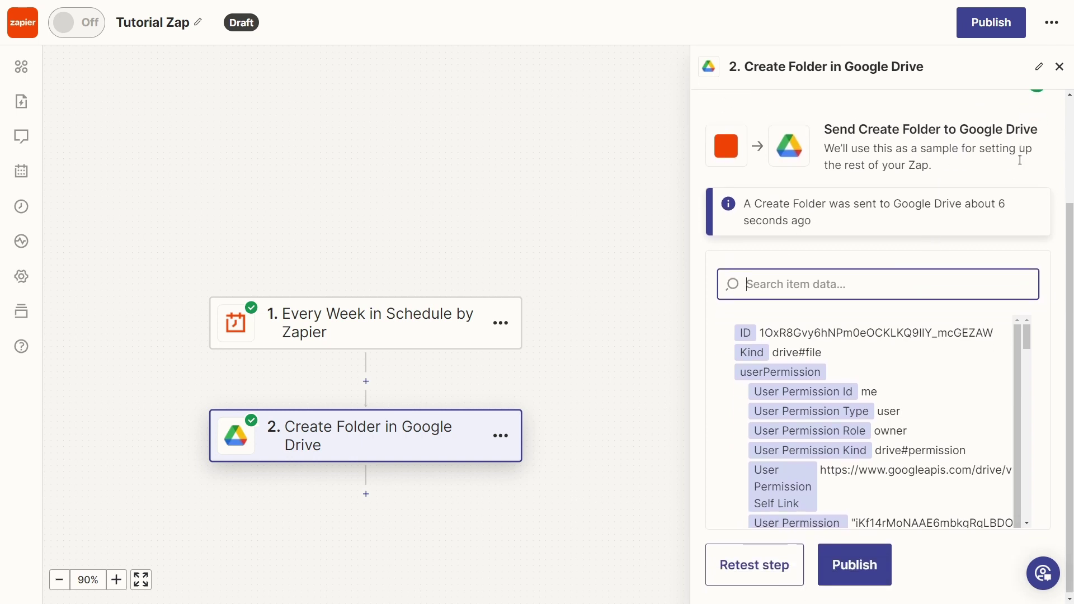
{"action": "scroll", "coordinate": [1004, 159], "scroll_direction": "up", "scroll_amount": 2}
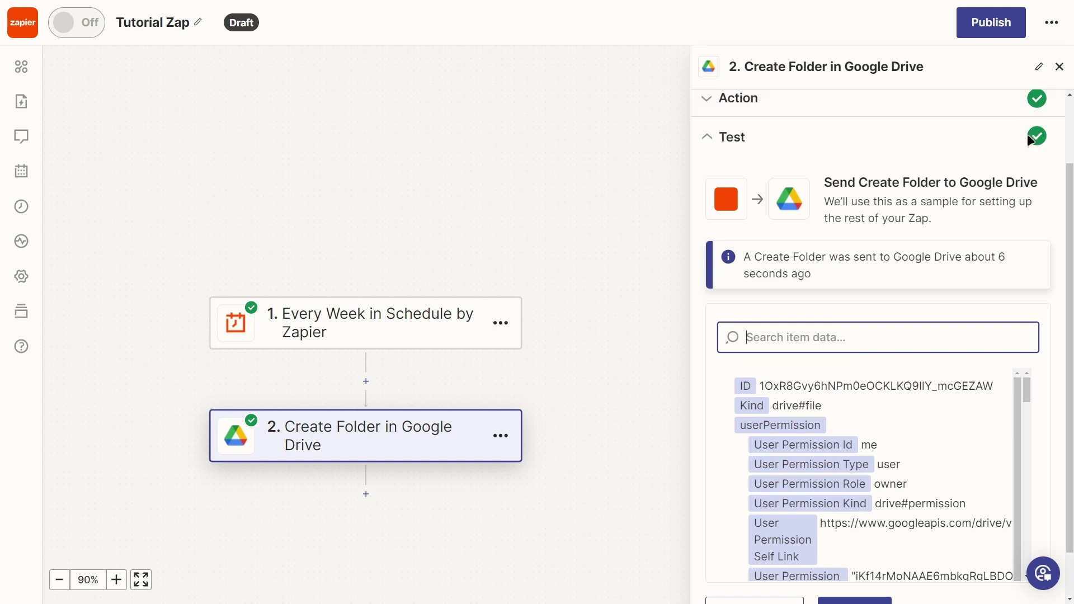
Publish the Tutorial Zap and dismiss the follow-up prompts for creating another Zap.
{"action": "scroll", "coordinate": [1030, 146], "scroll_direction": "down", "scroll_amount": 1}
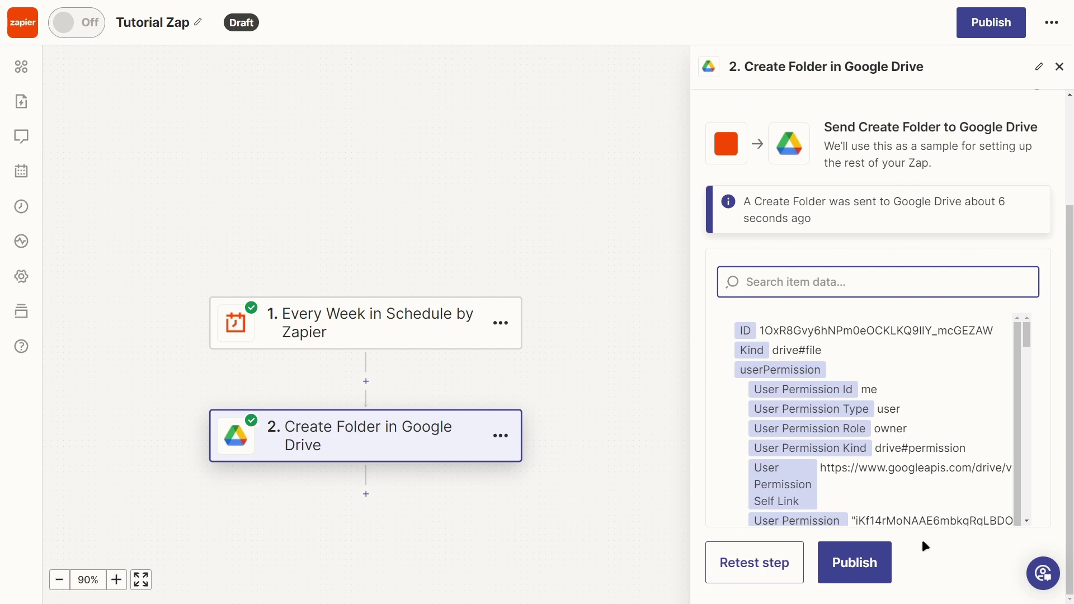
{"action": "left_click", "coordinate": [854, 562]}
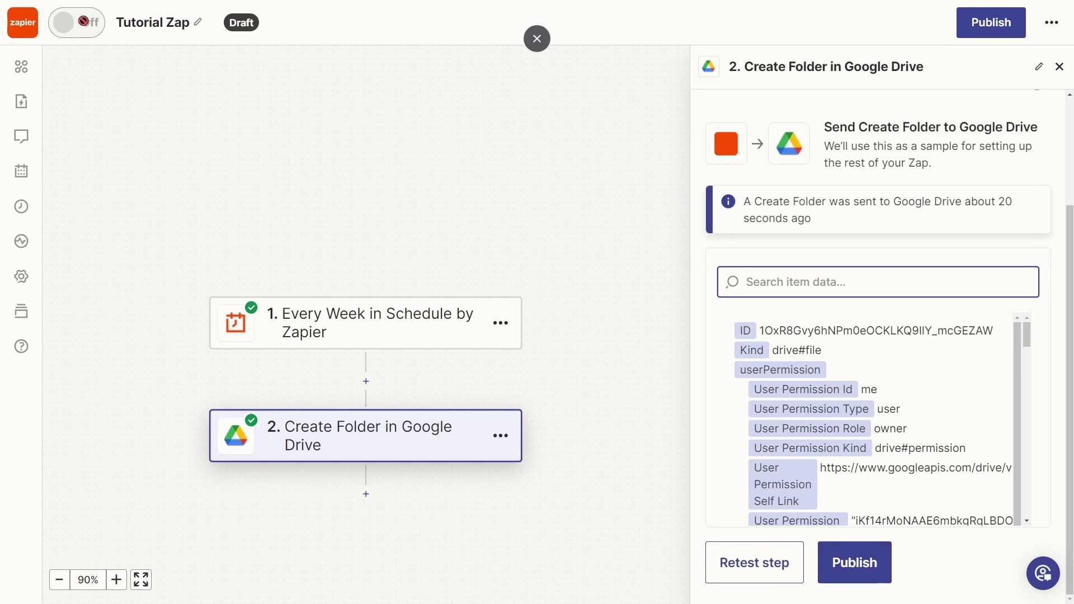
{"action": "left_click", "coordinate": [859, 562]}
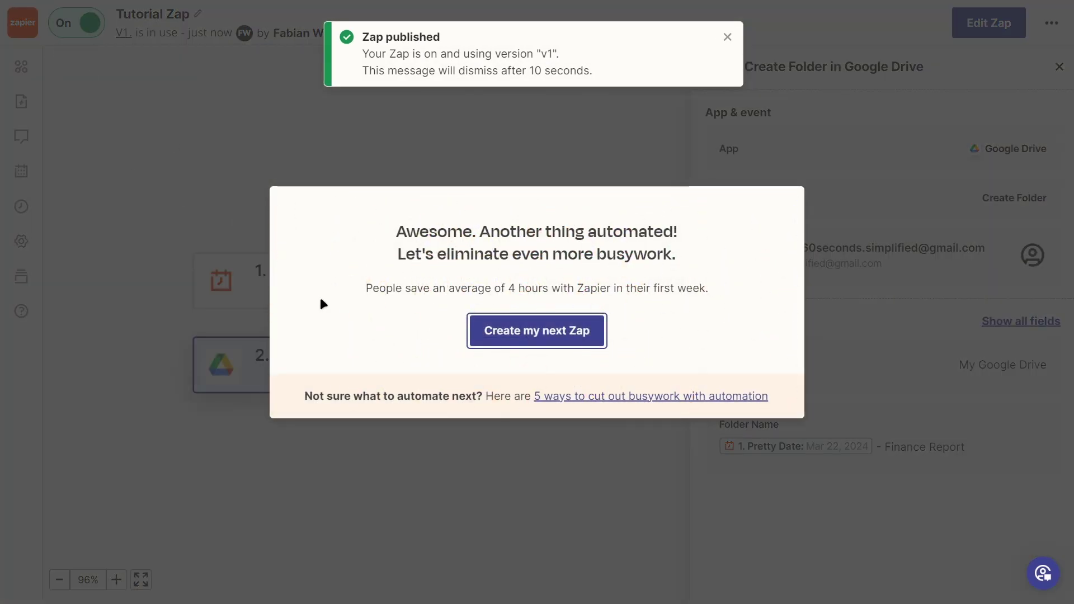
{"action": "left_click", "coordinate": [520, 322]}
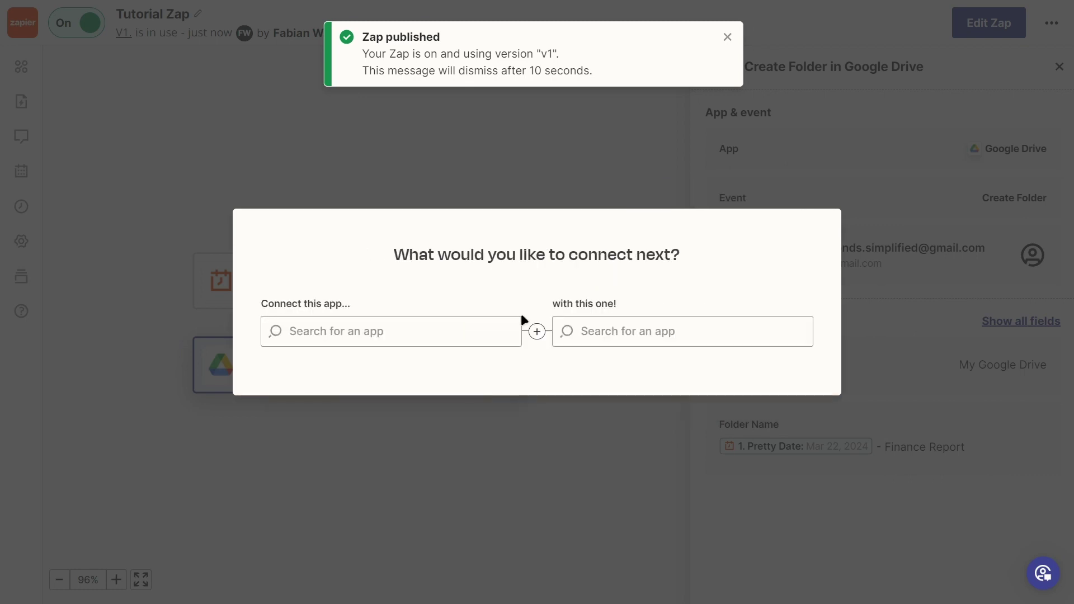
{"action": "left_click", "coordinate": [577, 466]}
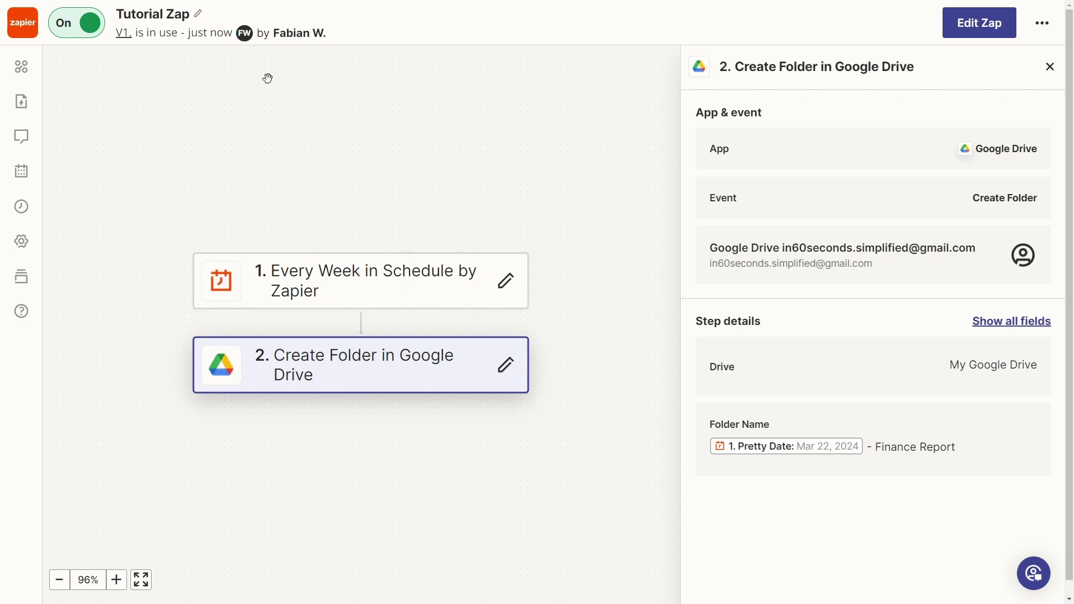
Leave the Zap editor, return to the Zaps overview and show the contents of Tutorial Folder.
{"action": "left_click", "coordinate": [23, 22]}
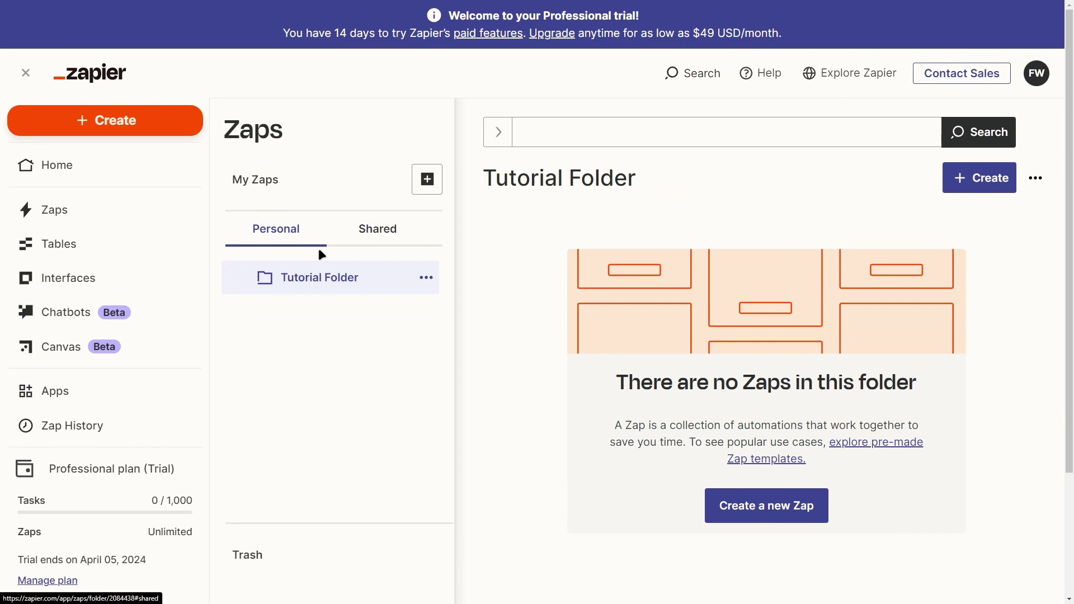
{"action": "left_click", "coordinate": [112, 218]}
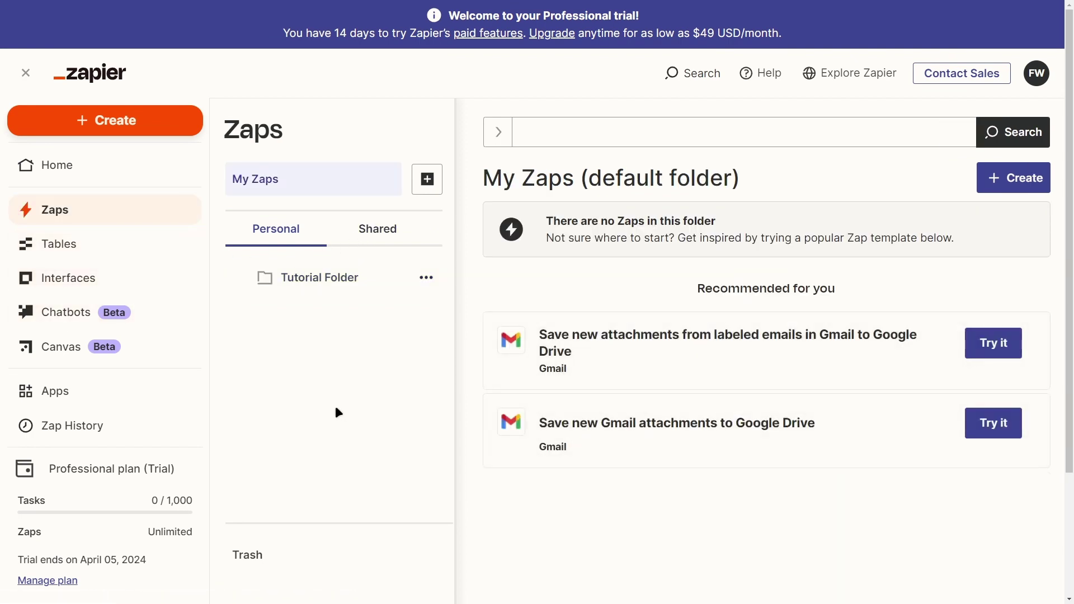
{"action": "left_click", "coordinate": [319, 277]}
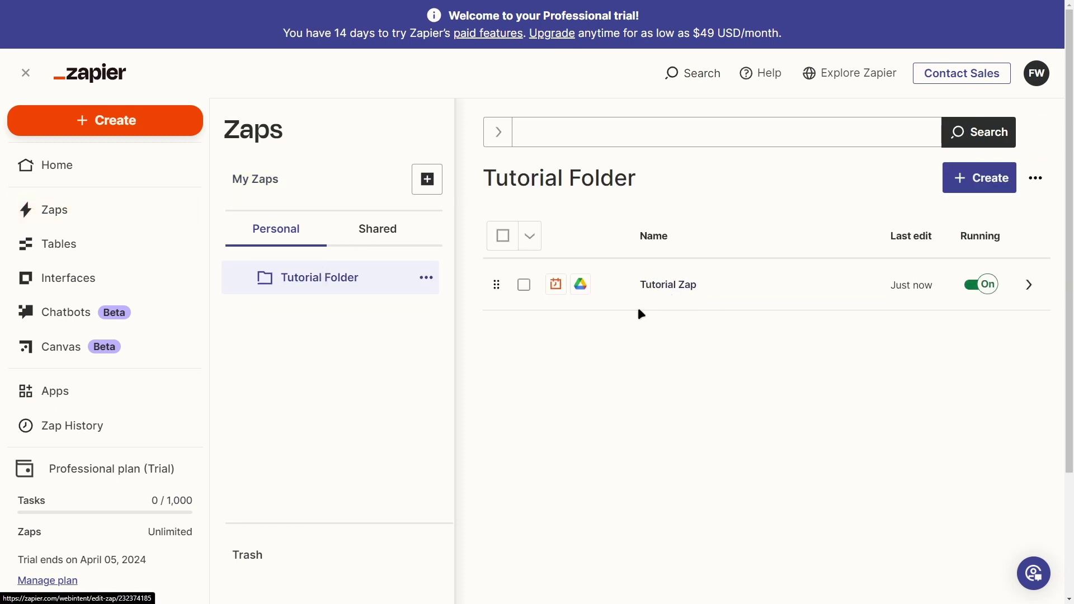